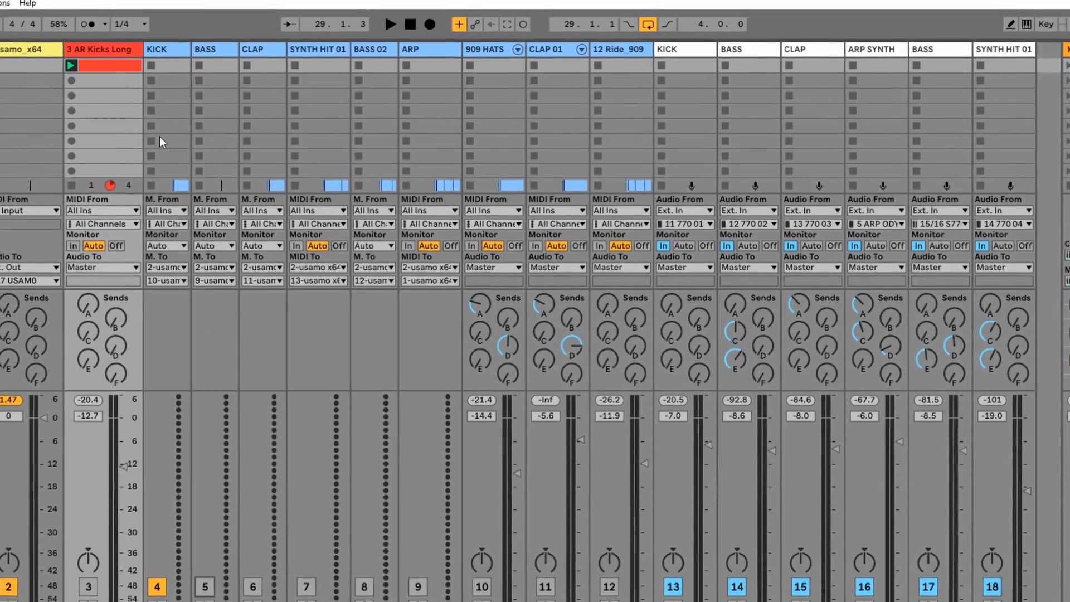
Start playback and activate the blue CLAP, BASS 02 and SYNTH HIT 01 MIDI tracks (6, 8 and 7).
key("space")
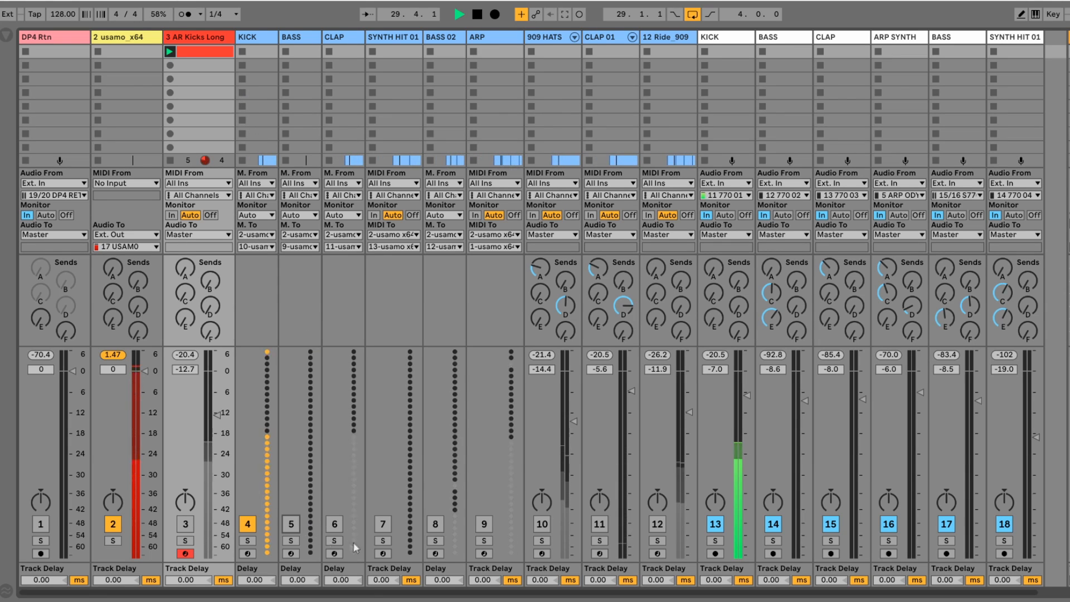
left_click(335, 523)
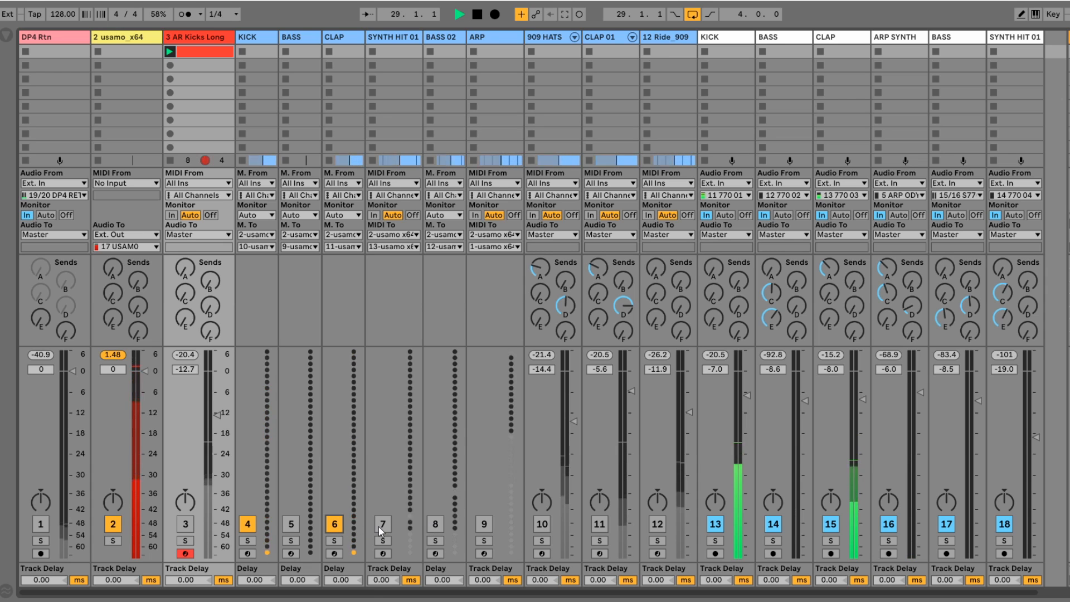
left_click(436, 524)
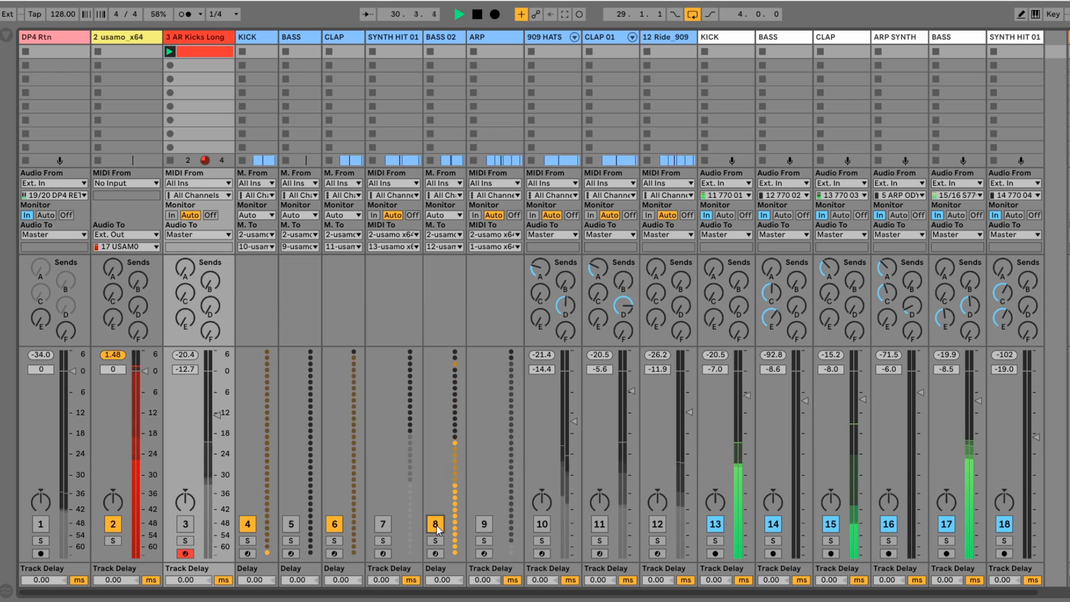
left_click(383, 523)
Stop and replay the loop to audition the active MIDI tracks through the external hardware.
key("space")
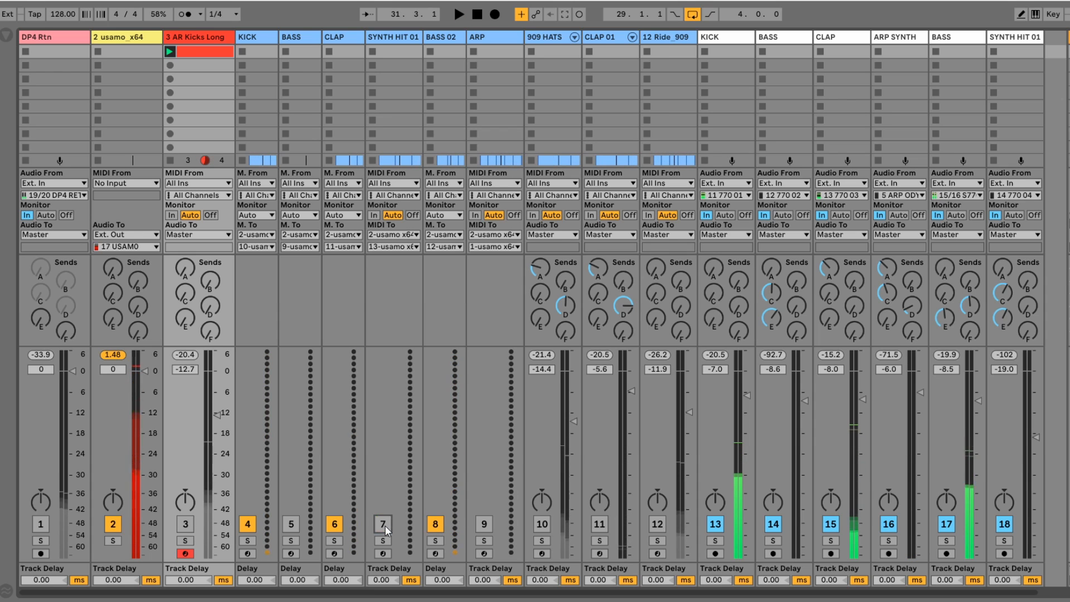
key("space")
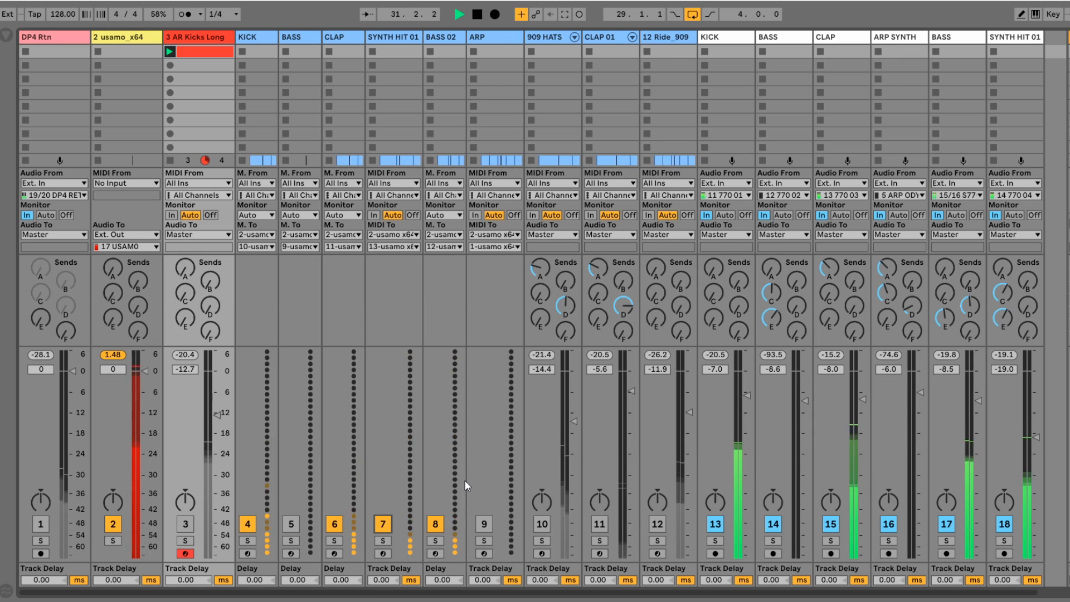
key("space")
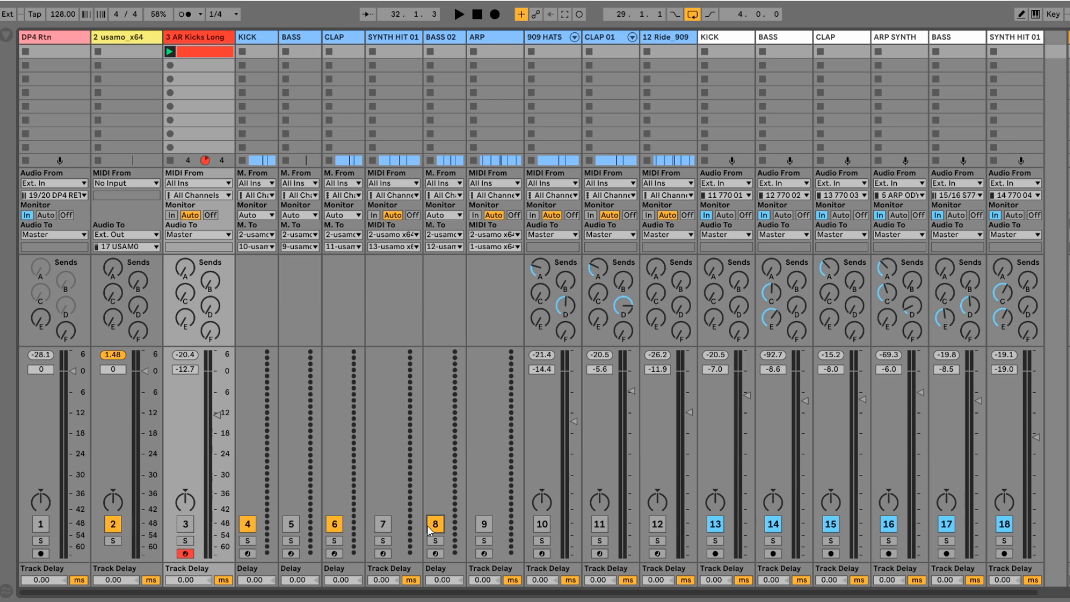
key("space")
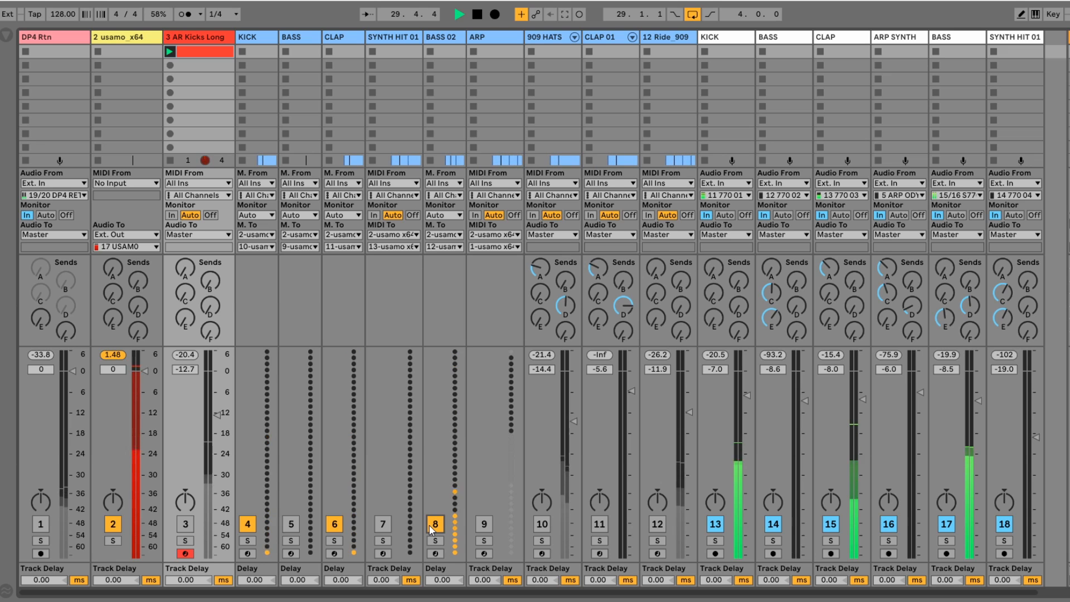
key("space")
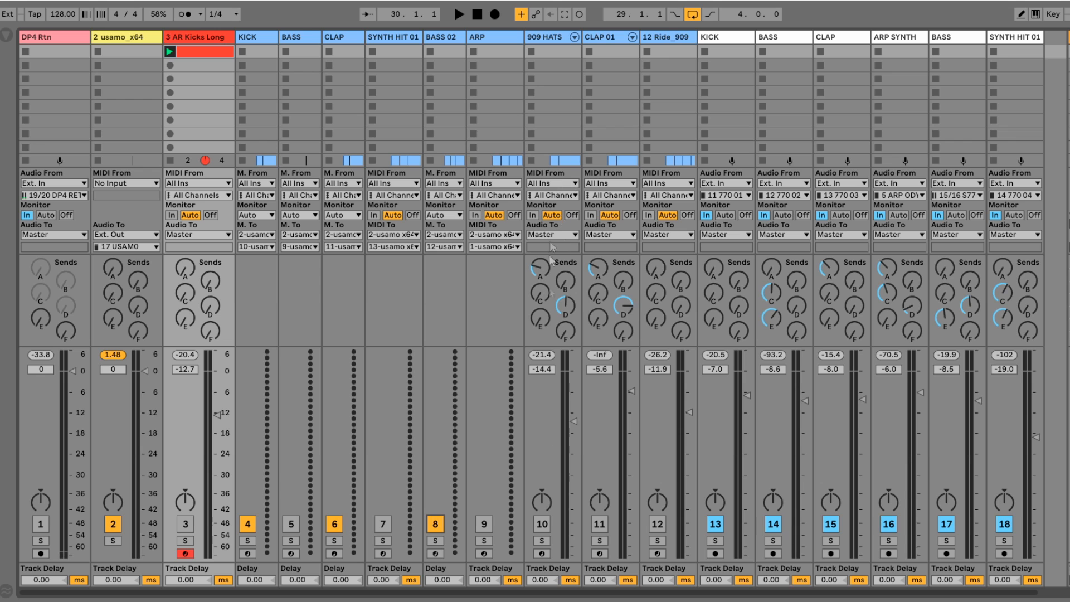
Check the 909 HATS device chain and activate the 909 HATS, 12 Ride_909 and CLAP 01 tracks during playback.
double_click(542, 38)
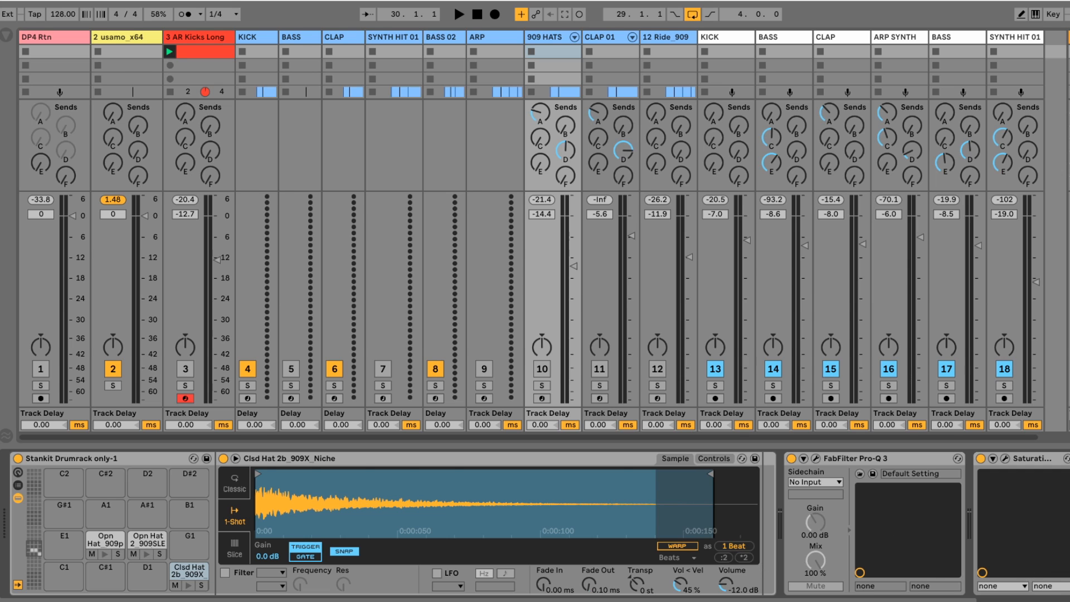
key("ctrl+alt+l")
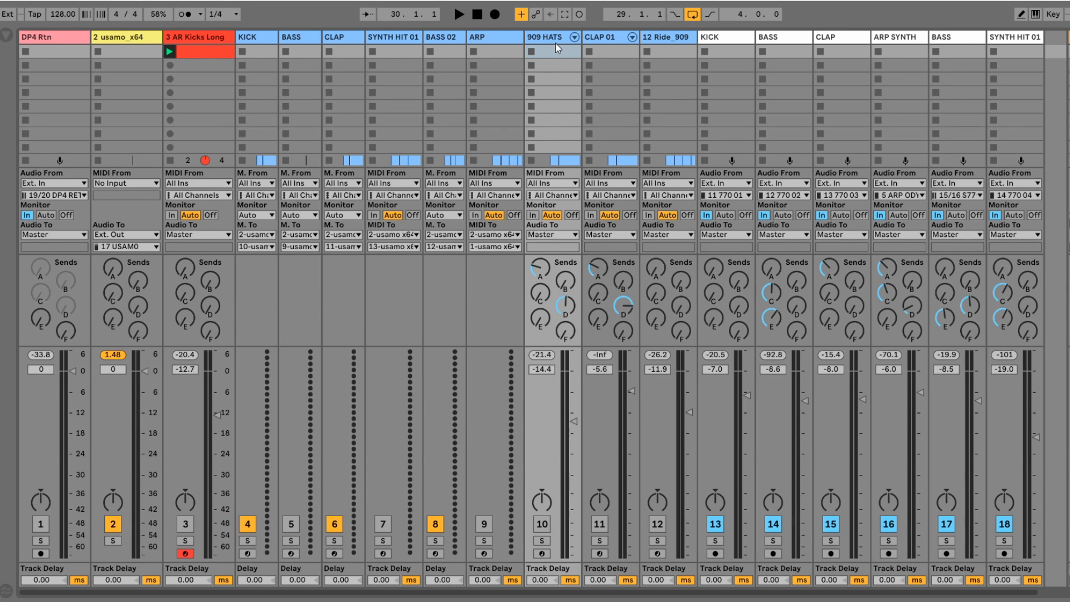
key("space")
left_click(542, 524)
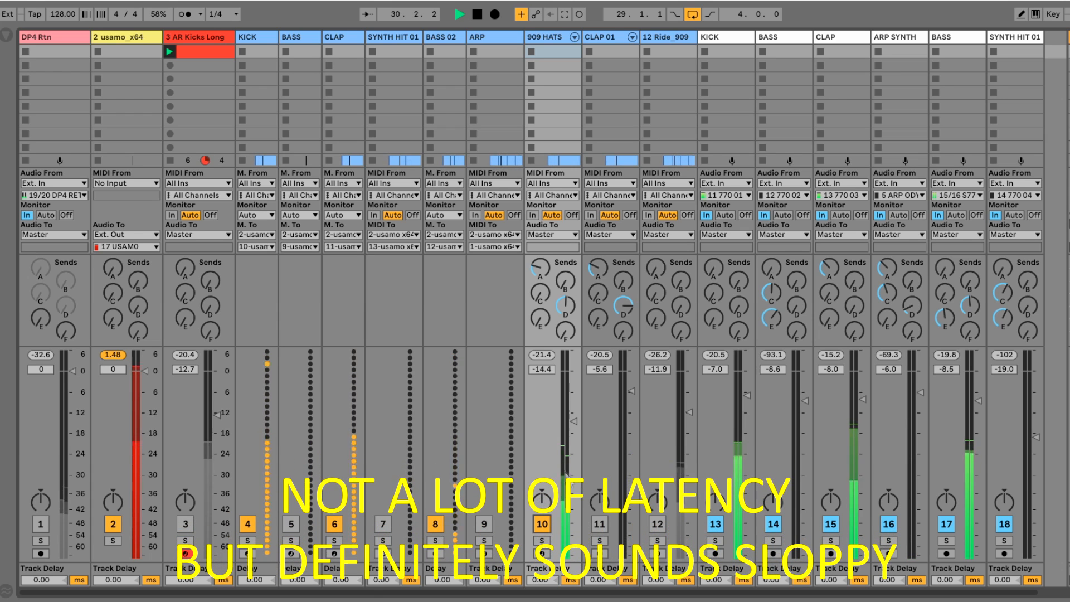
left_click(658, 525)
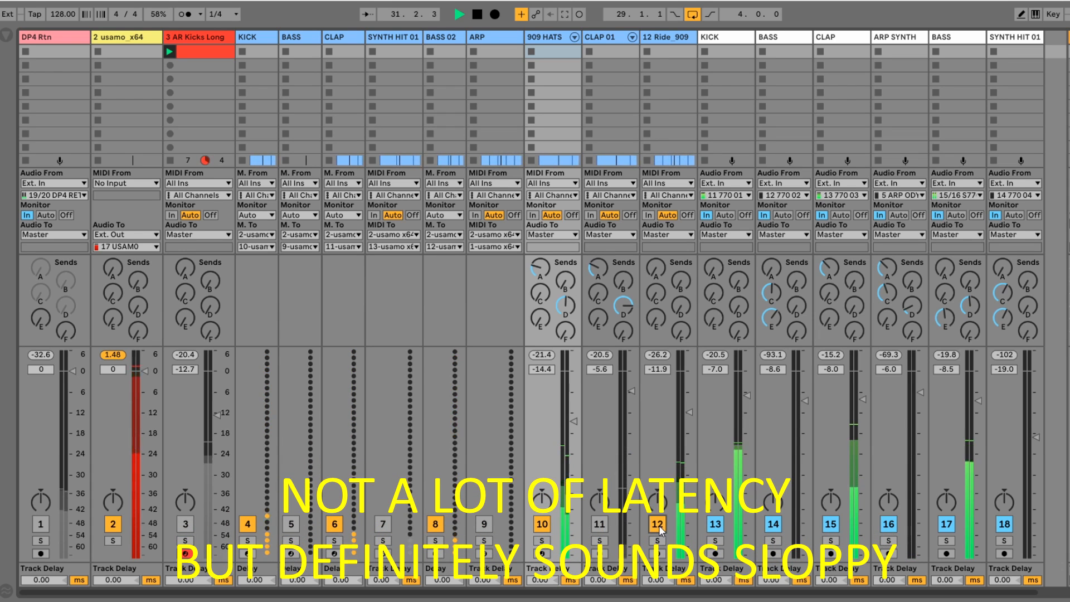
left_click(599, 524)
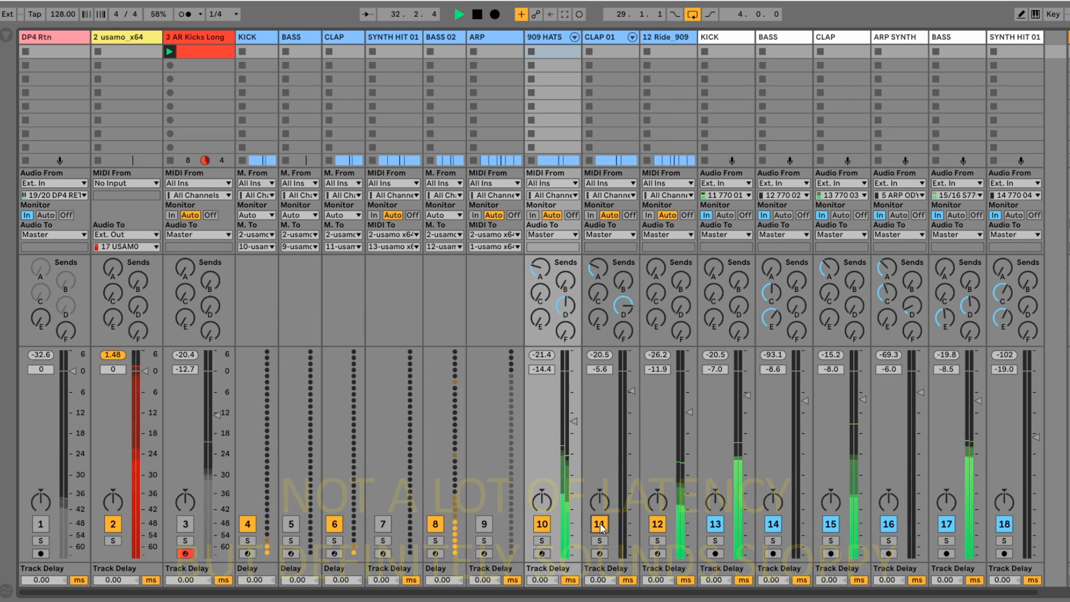
Examine the device chains of the CLAP 01, 12 Ride_909 and 909 HATS tracks and hide the device view.
left_click(608, 51)
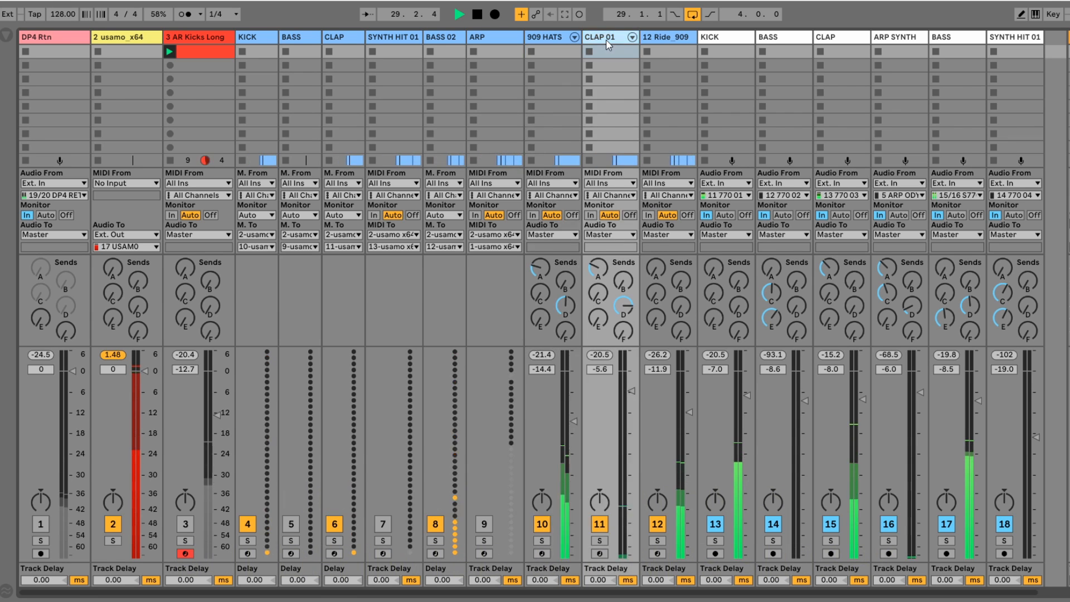
key("ctrl+alt+l")
left_click(669, 38)
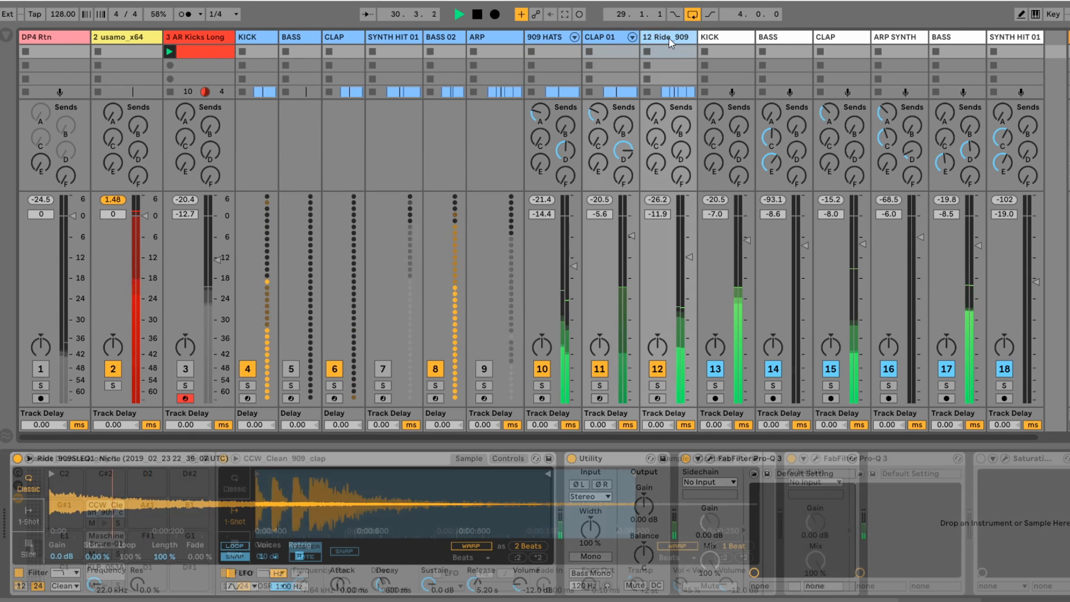
left_click(572, 47)
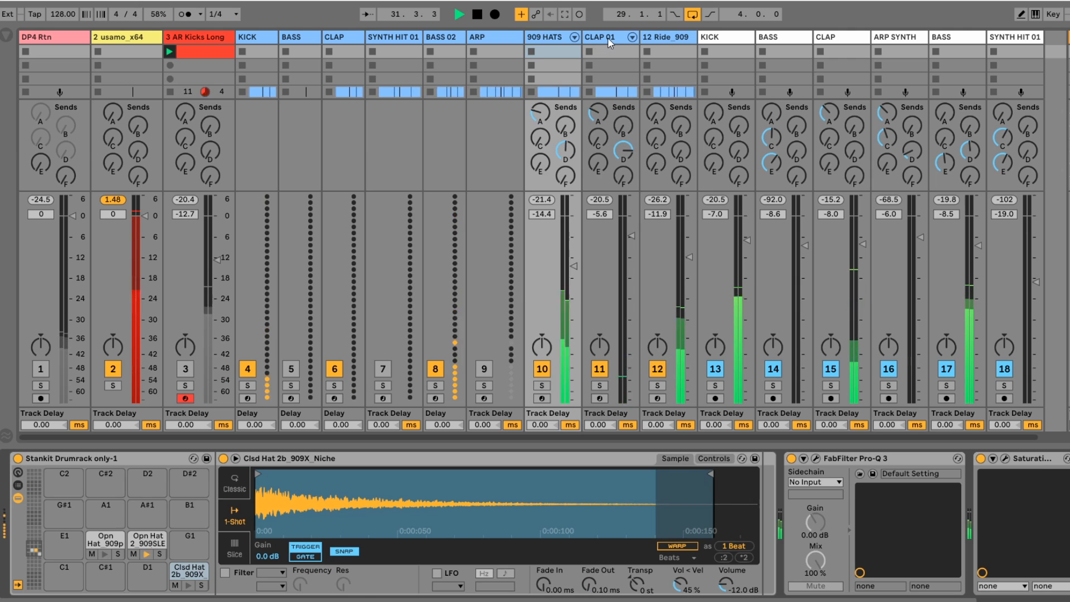
left_click(607, 38)
left_click(660, 42)
left_click(550, 39)
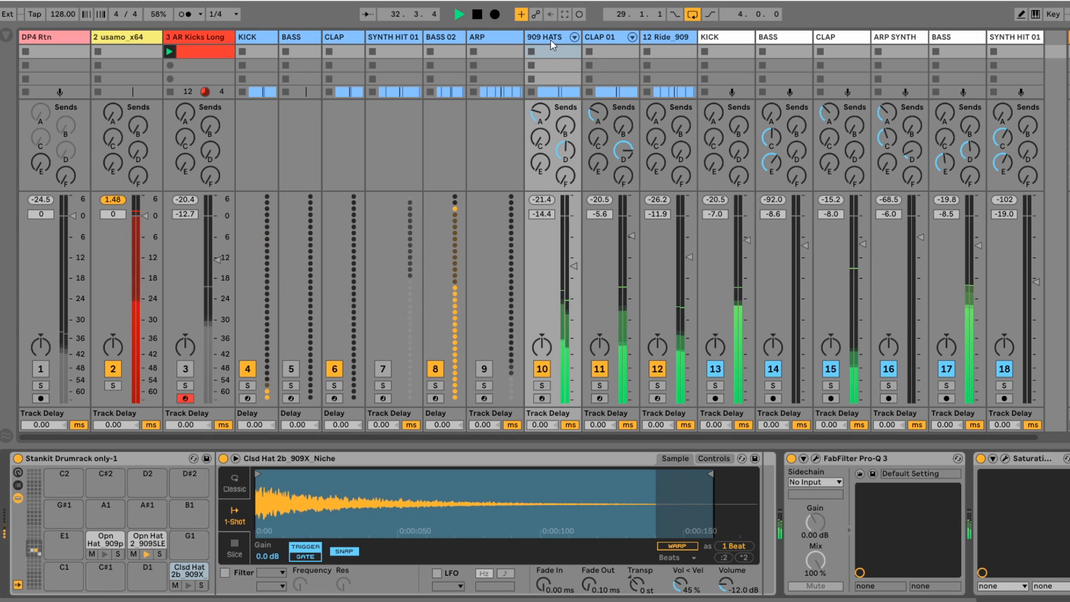
key("ctrl+alt+l")
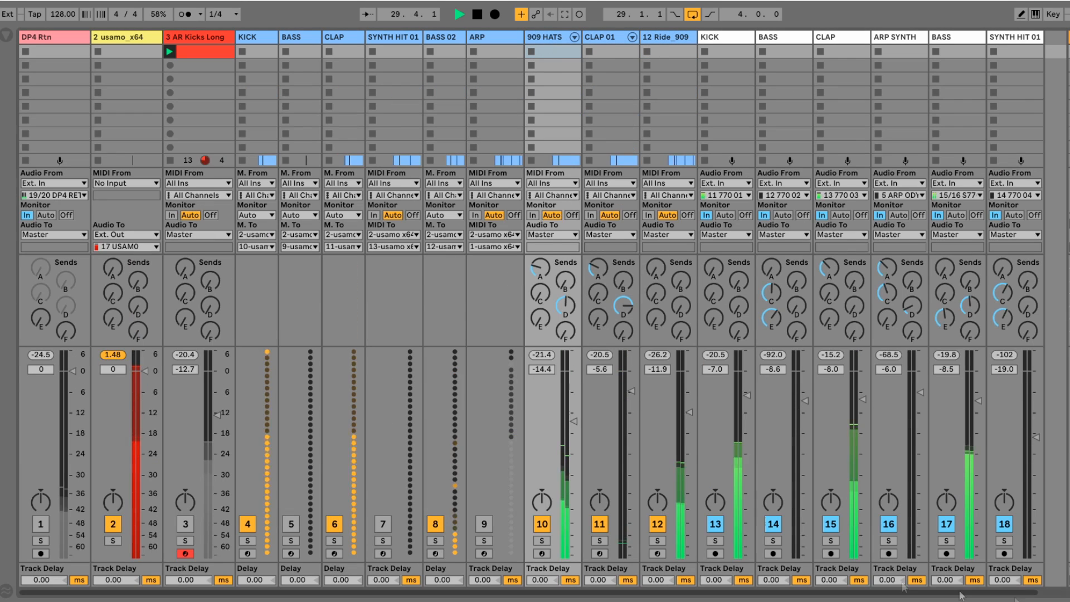
Replay the loop to compare the timing of the external hardware with the internal drum tracks.
key("space")
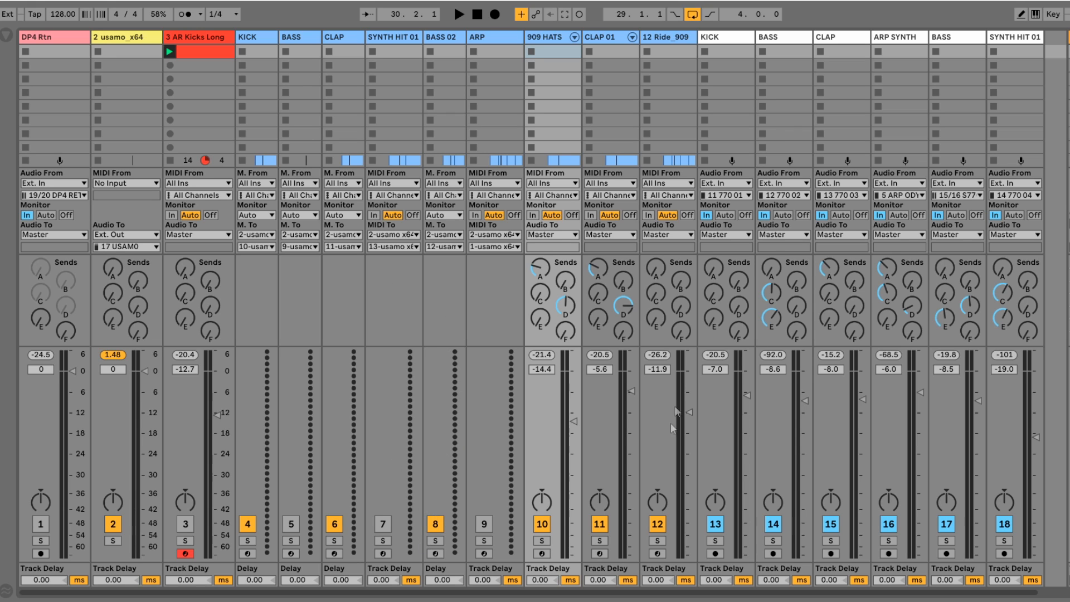
key("space")
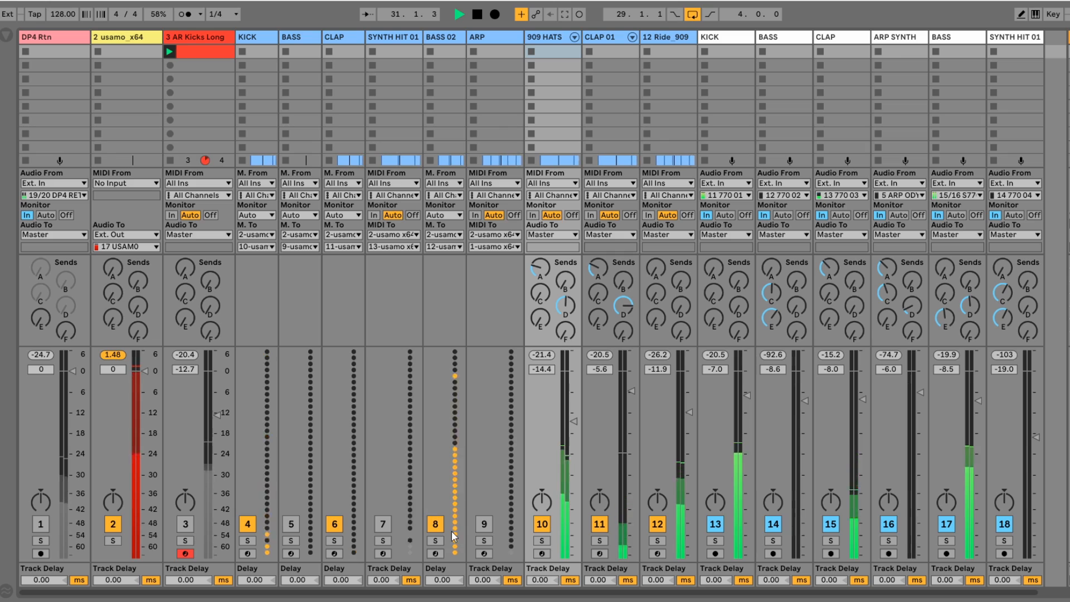
key("space")
Open the usamo_x64 plug-in window on track 2, examine its received and sent MIDI history, and close it.
double_click(131, 43)
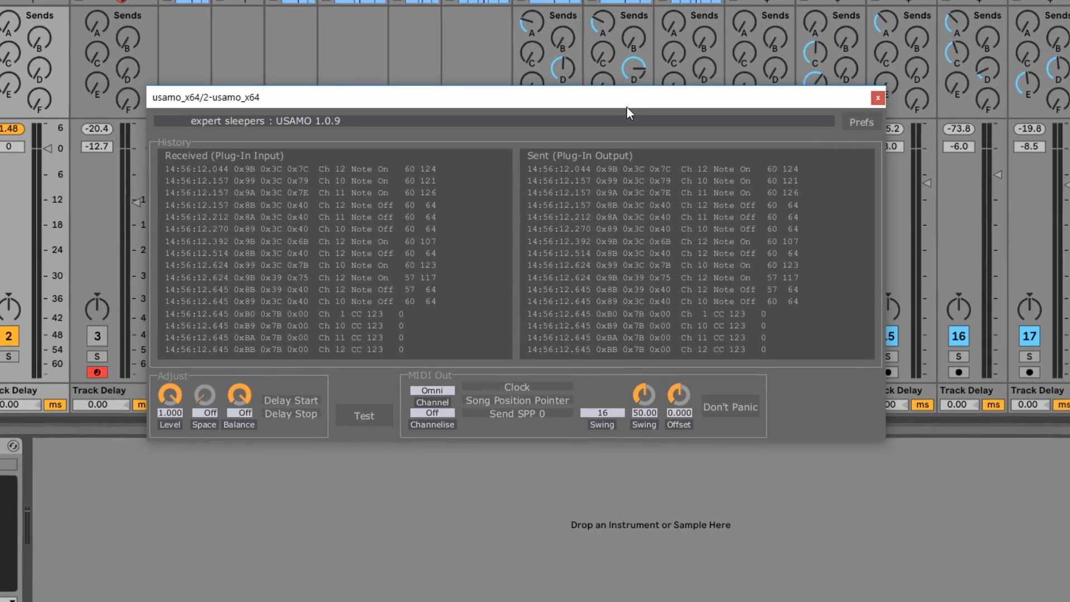
left_click_drag(621, 134, 615, 293)
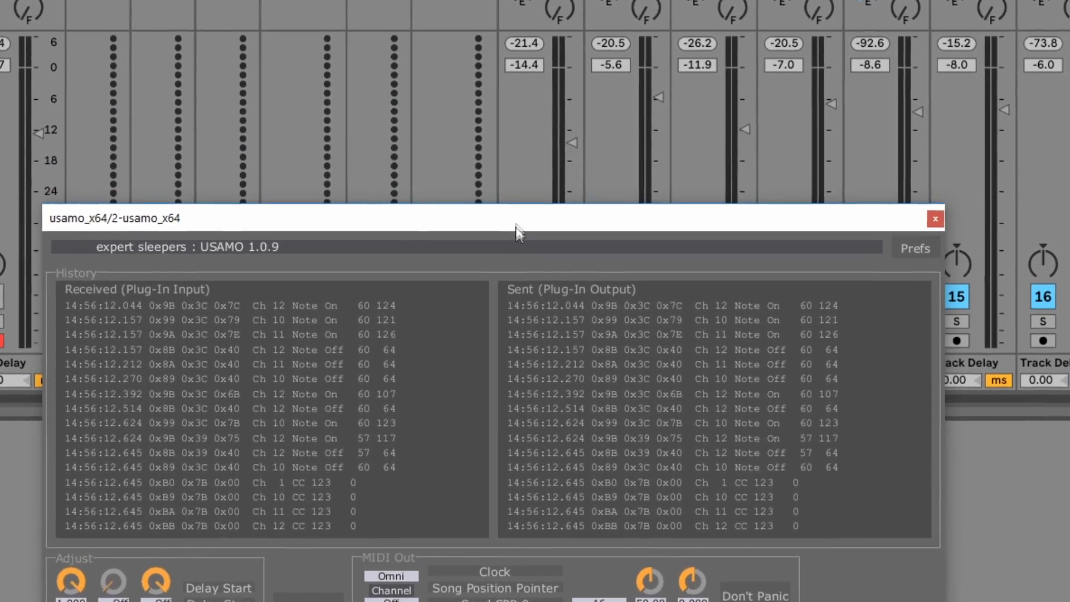
left_click_drag(519, 251, 513, 150)
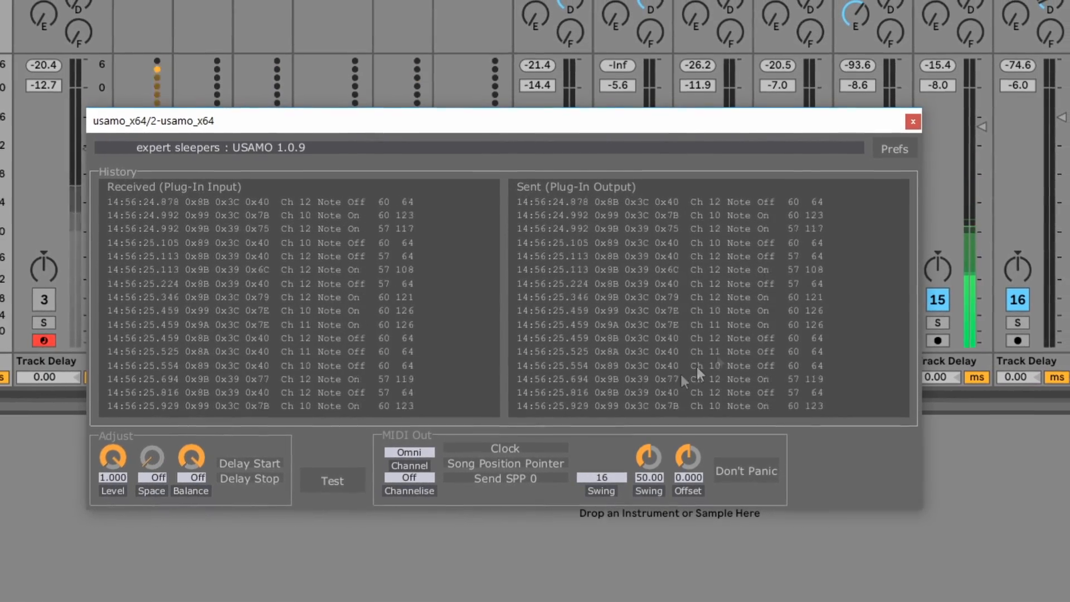
left_click(904, 128)
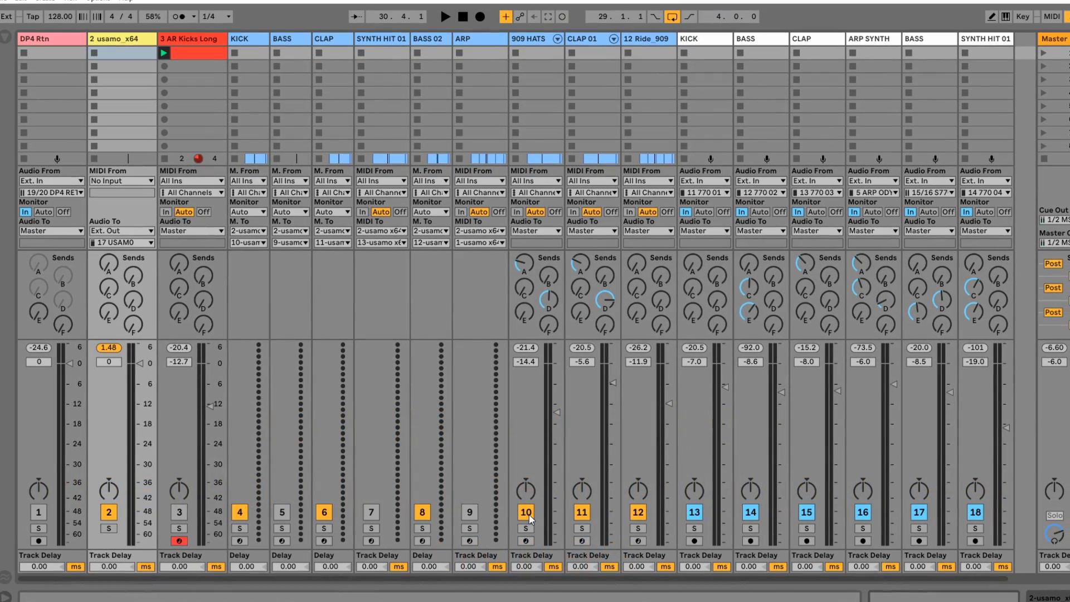
Deactivate the blue CLAP, BASS 02, 909 HATS, CLAP 01 and 12 Ride_909 tracks (6, 8, 10, 11 and 12).
left_click(526, 514)
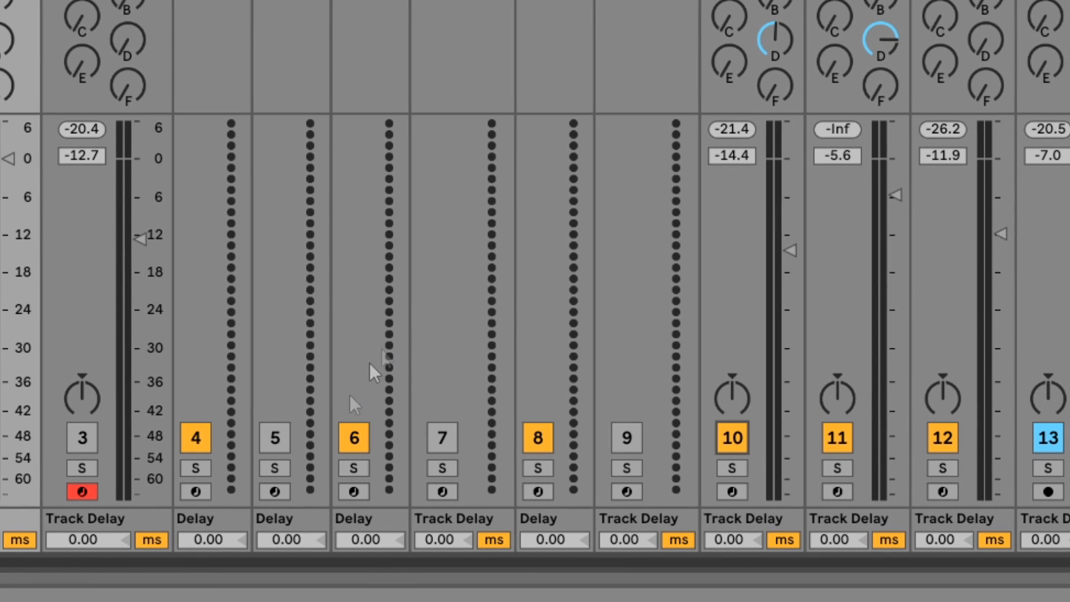
left_click(353, 438)
left_click(538, 437)
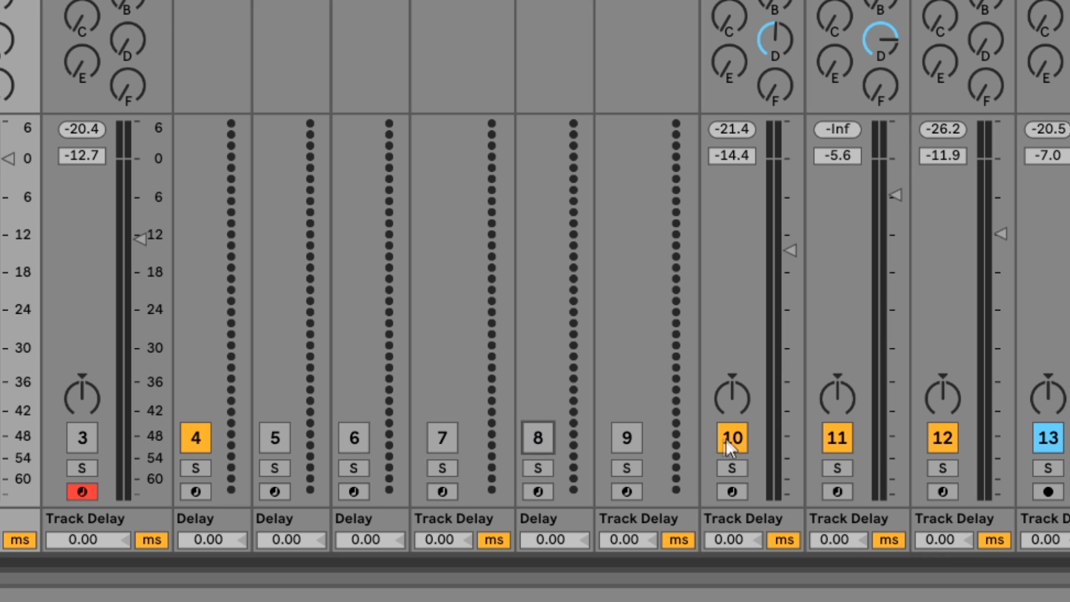
left_click(732, 438)
left_click(839, 438)
left_click(949, 438)
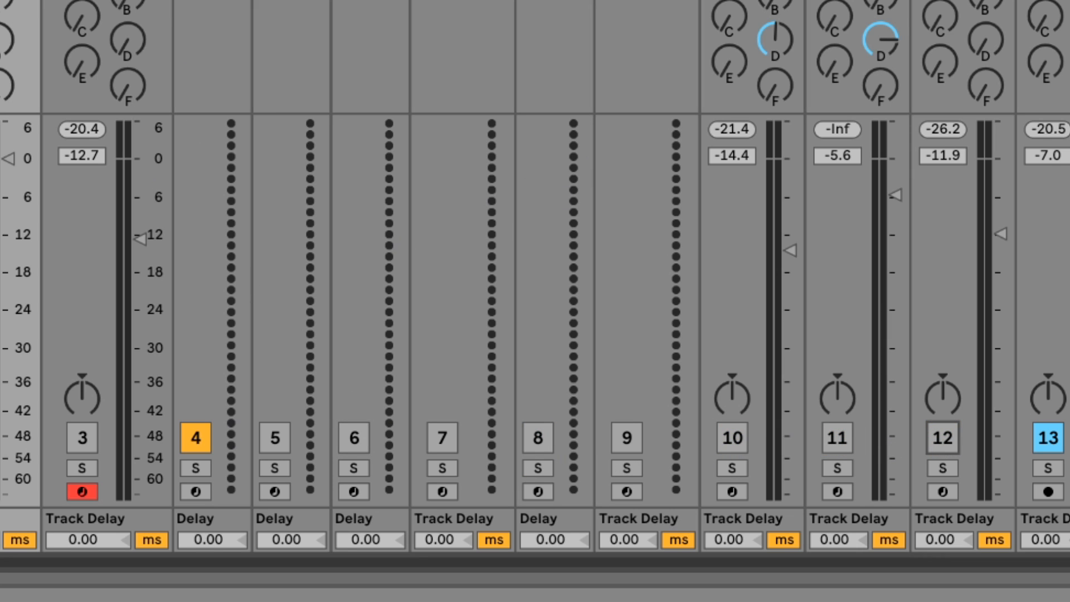
Activate the 3 AR Kicks Long track and play it together with the external KICK on track 4.
key("space")
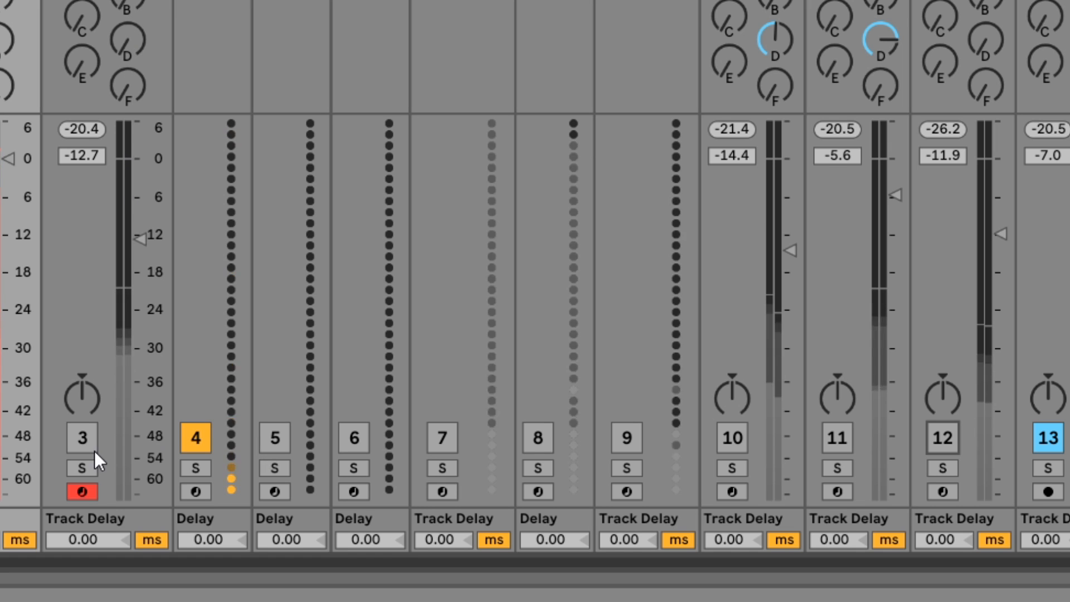
left_click(84, 437)
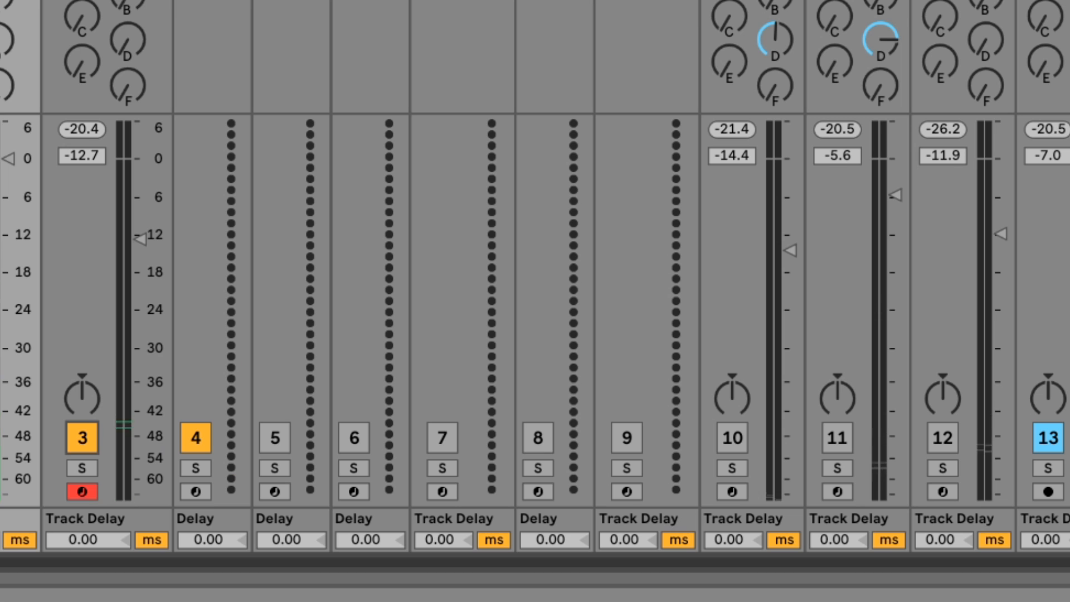
left_click(106, 417)
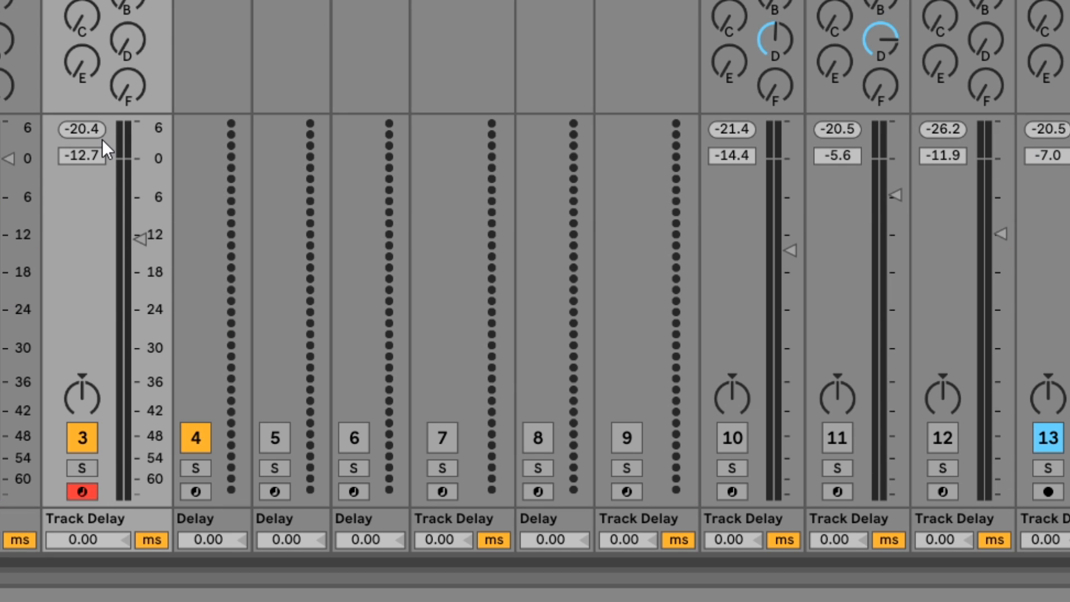
key("space")
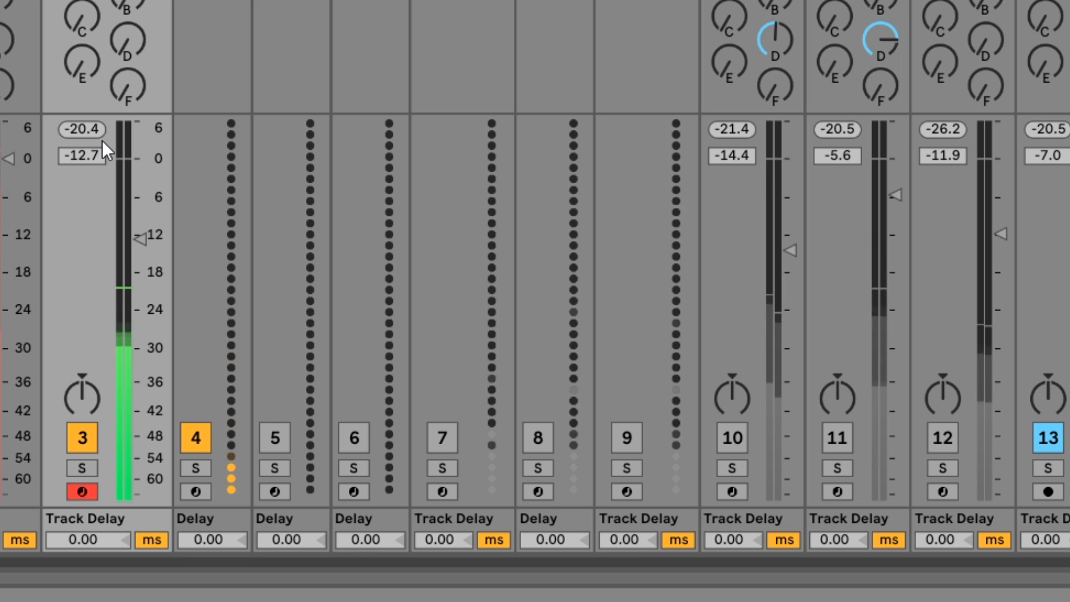
key("space")
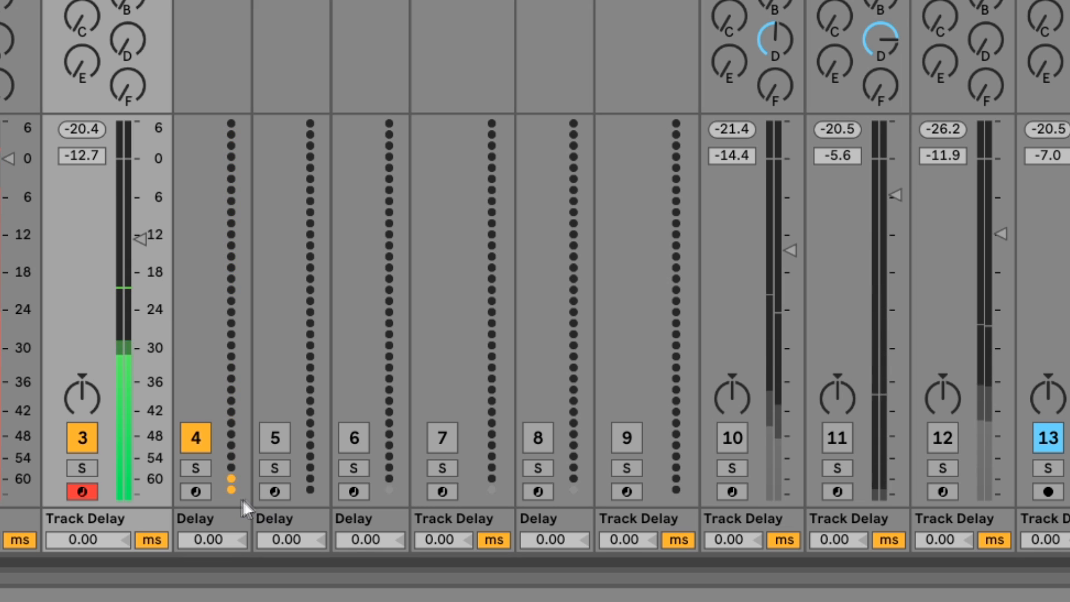
Set the delay of the KICK MIDI track (4) to -1.00 while comparing both kicks in playback.
left_click(219, 542)
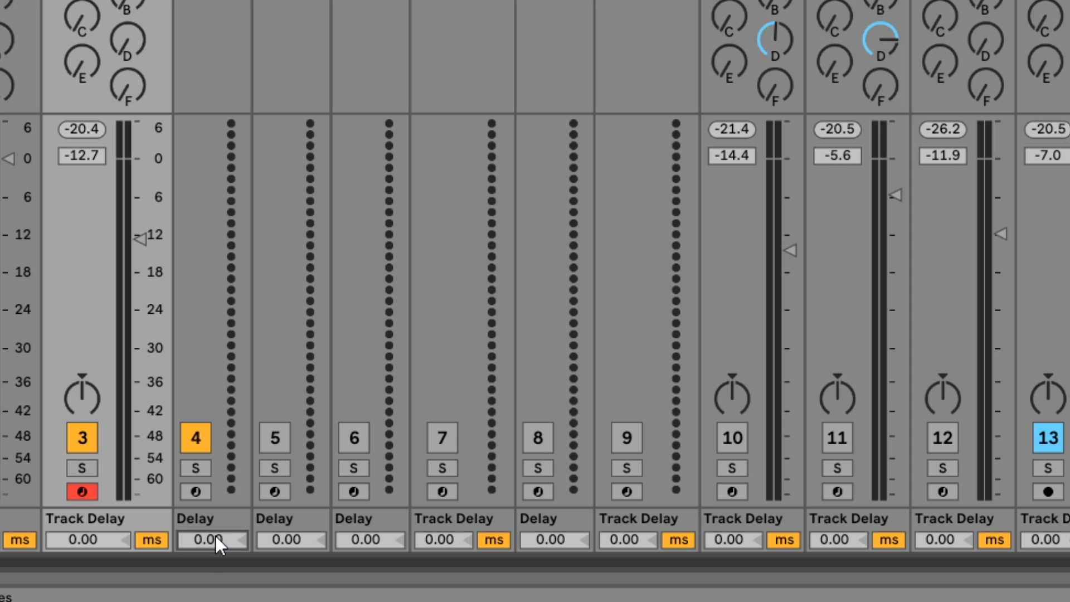
key("space")
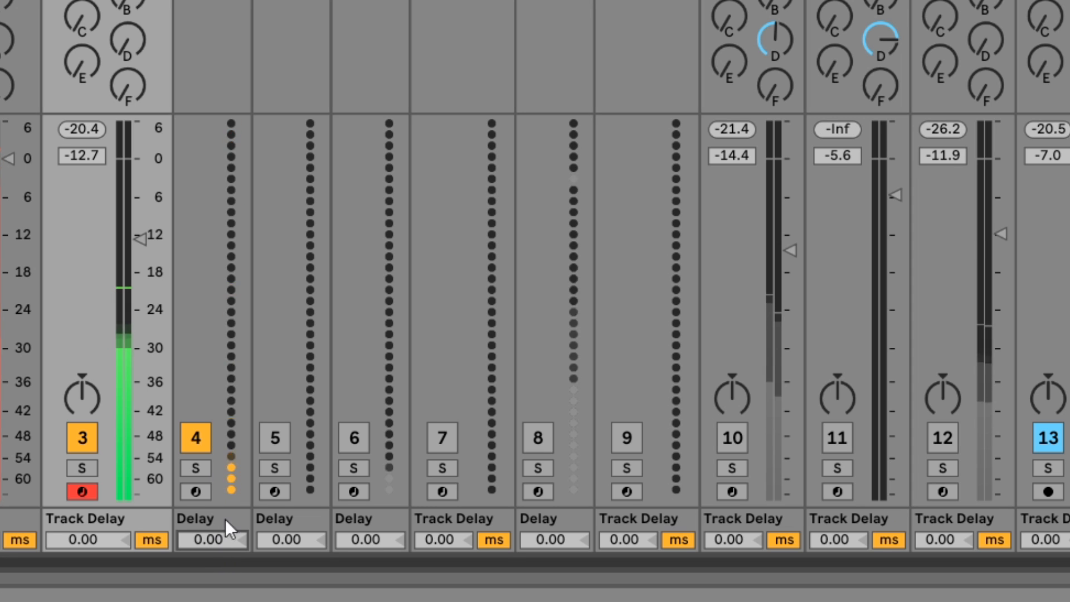
scroll(229, 521, "down", 1)
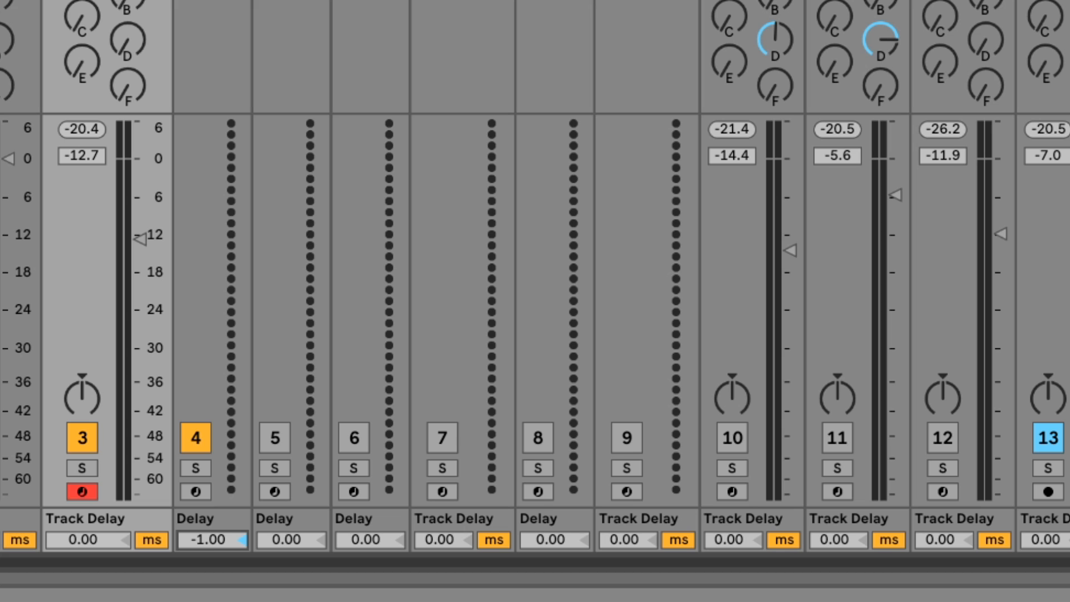
Lower the delay of the KICK MIDI track (4) to -11.00 ms while comparing both kicks in playback.
left_click(204, 279)
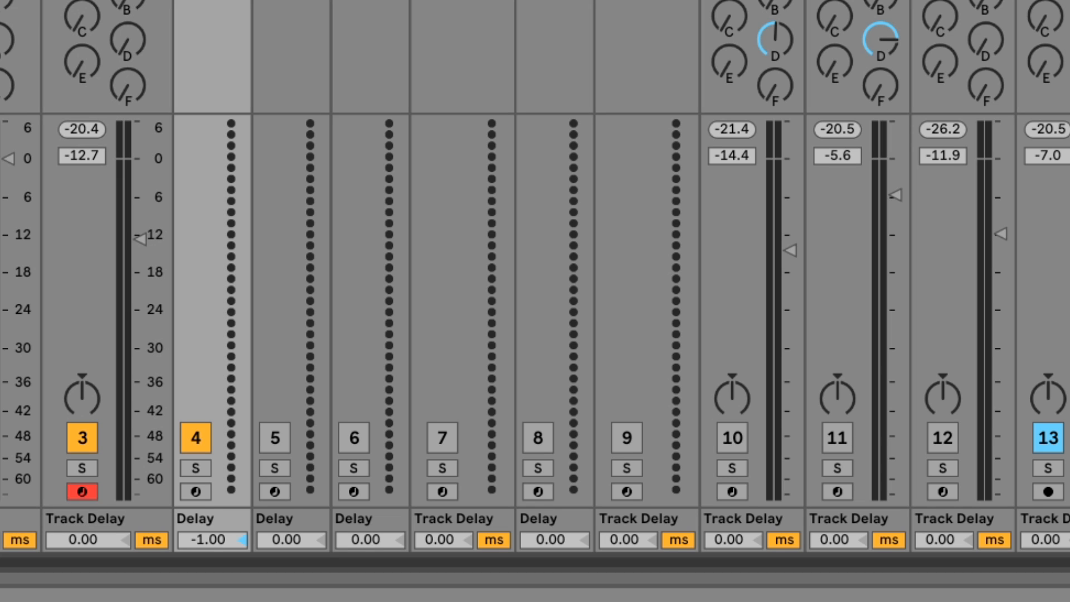
left_click(219, 537)
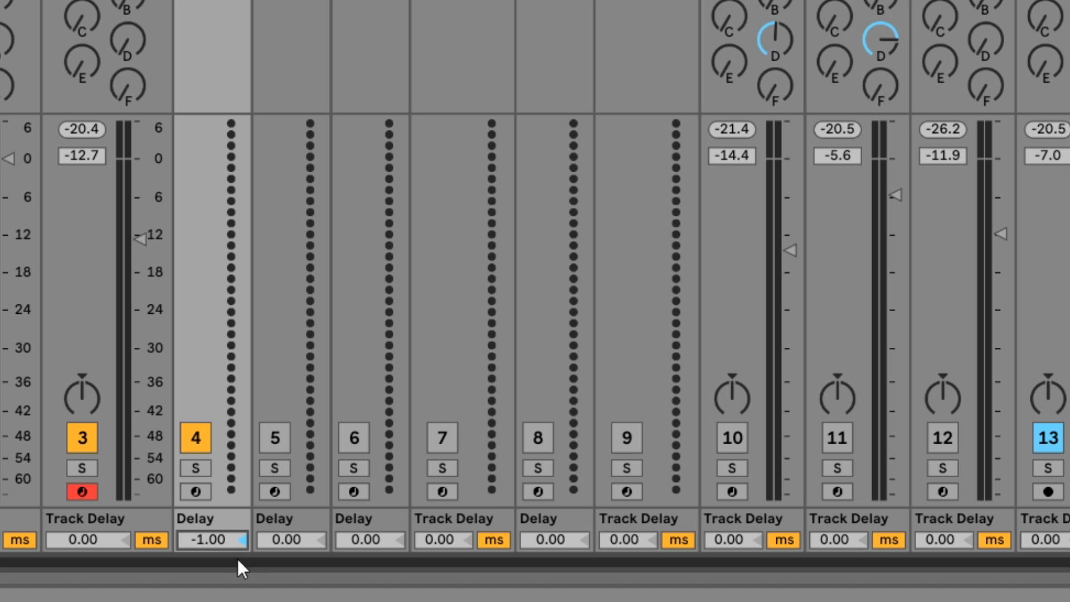
key("space")
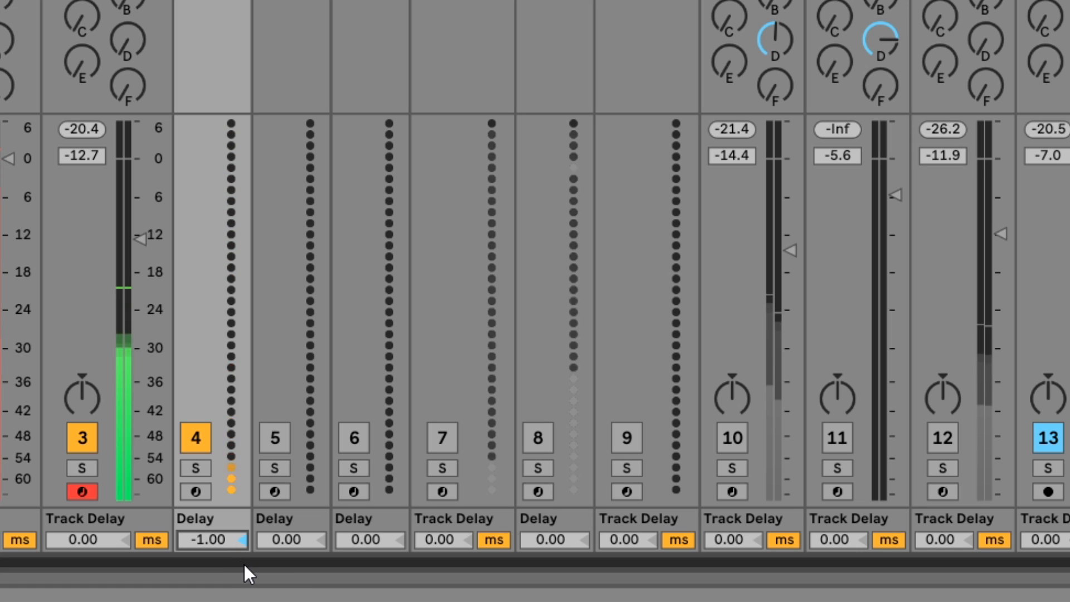
key("Down")
key("Down")
key("Down")
key("Down")
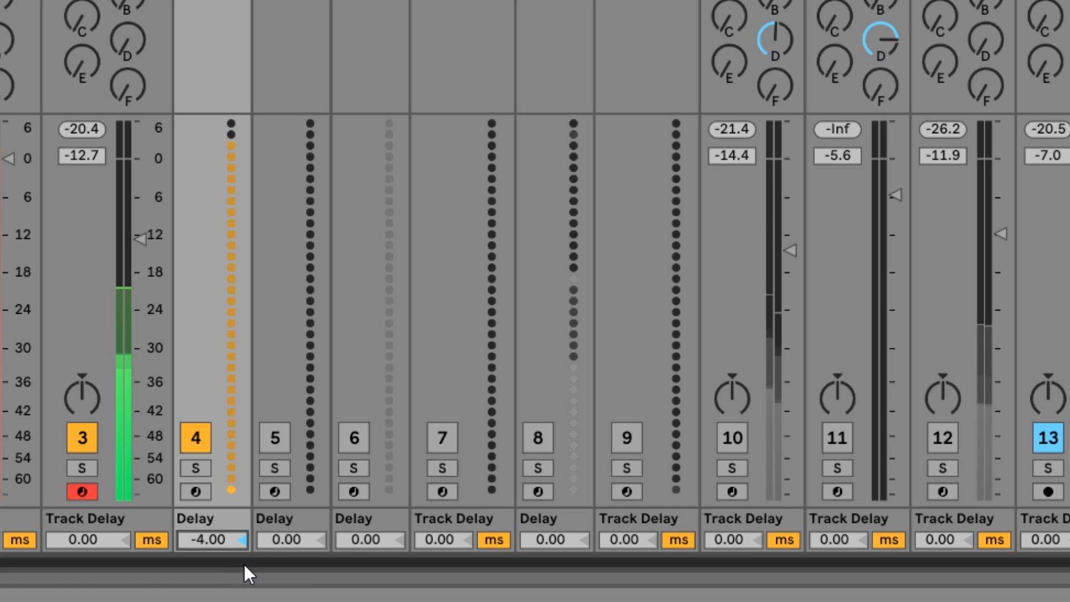
key("Down")
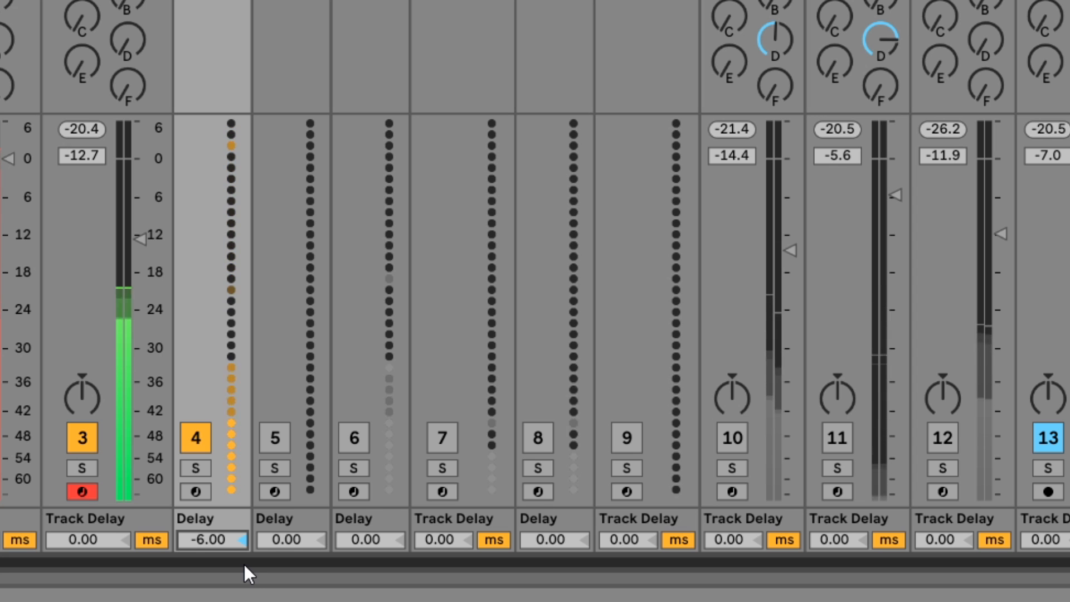
key("Down")
key("Down")
key("Down")
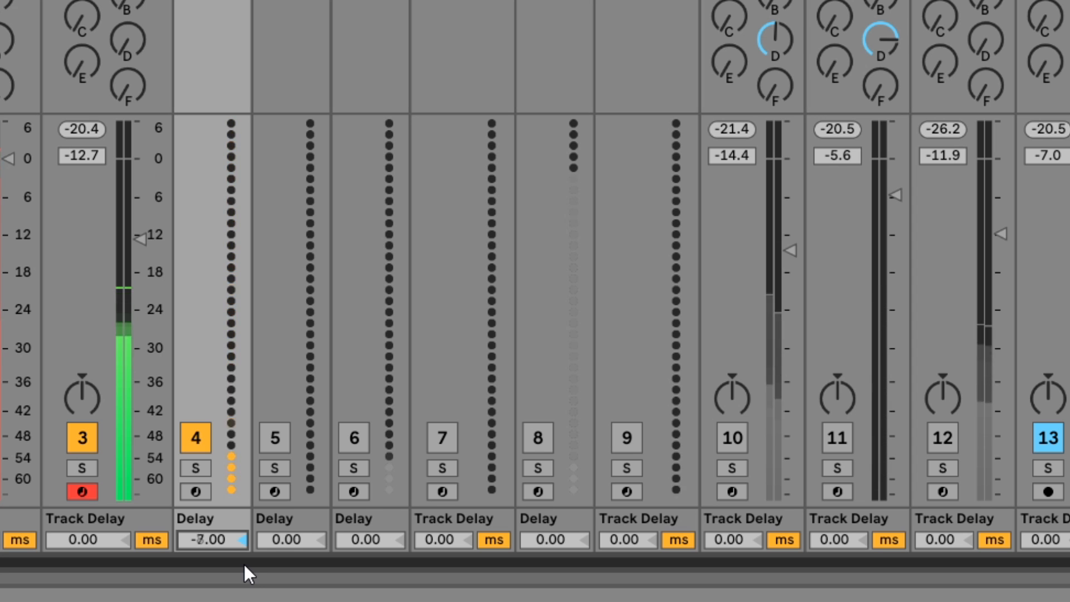
key("Down")
key("Down")
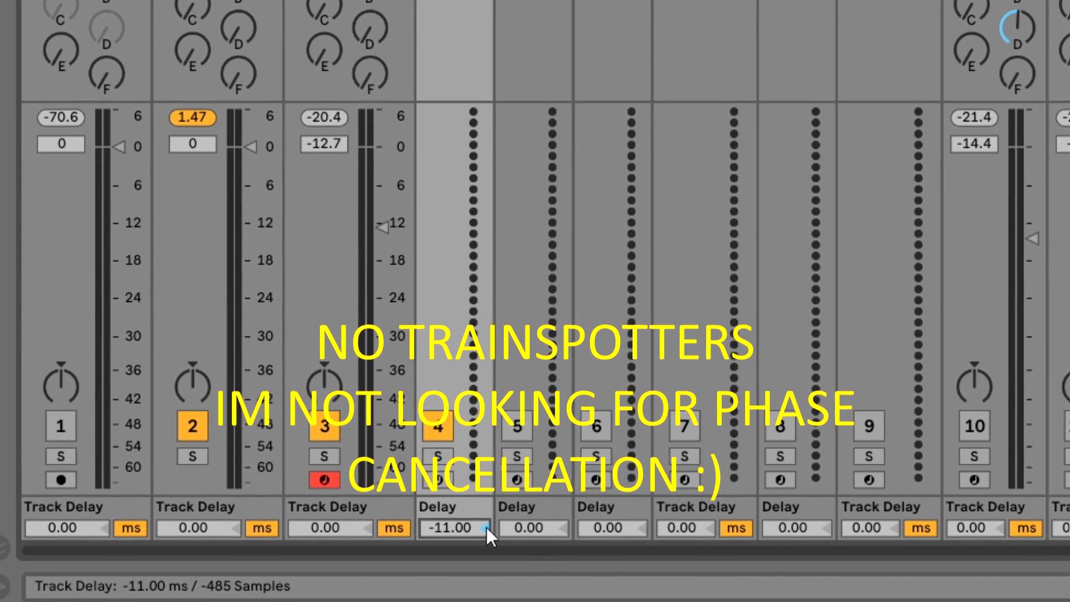
Sweep the delay of the KICK MIDI track (4) between zero and -11.00 ms, and reset it to 0.00.
left_click(460, 528)
key("Delete")
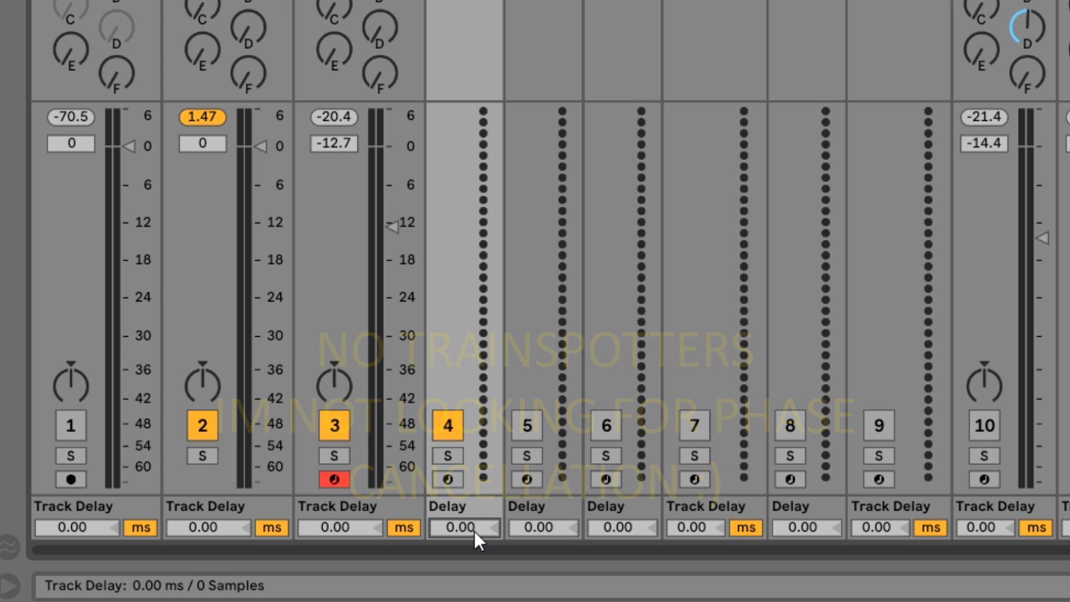
scroll(474, 530, "down", 6)
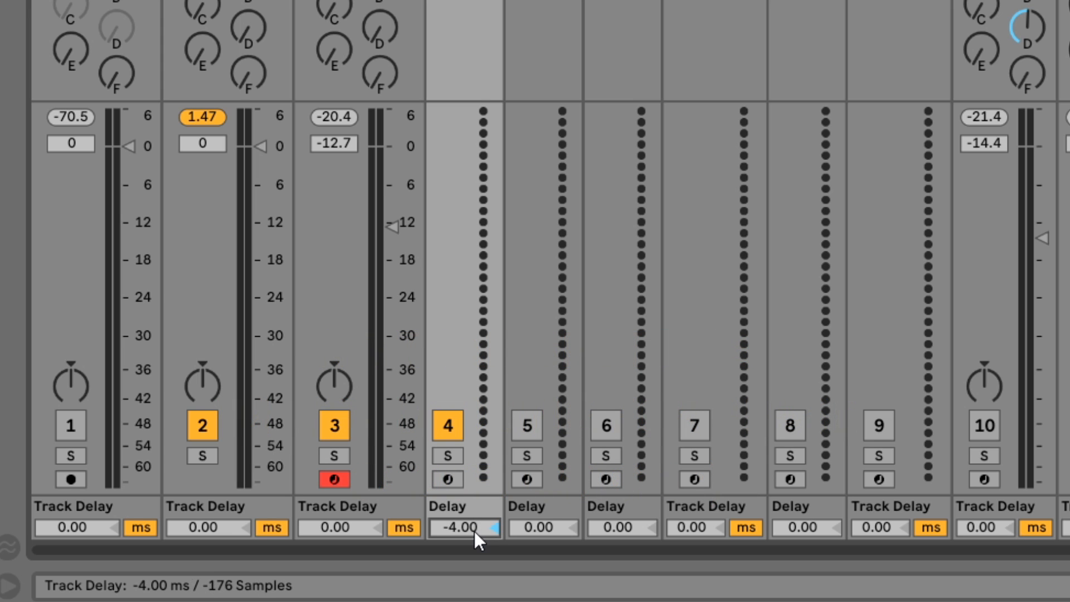
scroll(473, 531, "down", 1)
scroll(474, 531, "up", 5)
scroll(473, 530, "up", 1)
scroll(473, 530, "down", 6)
scroll(473, 531, "down", 4)
scroll(474, 531, "up", 1)
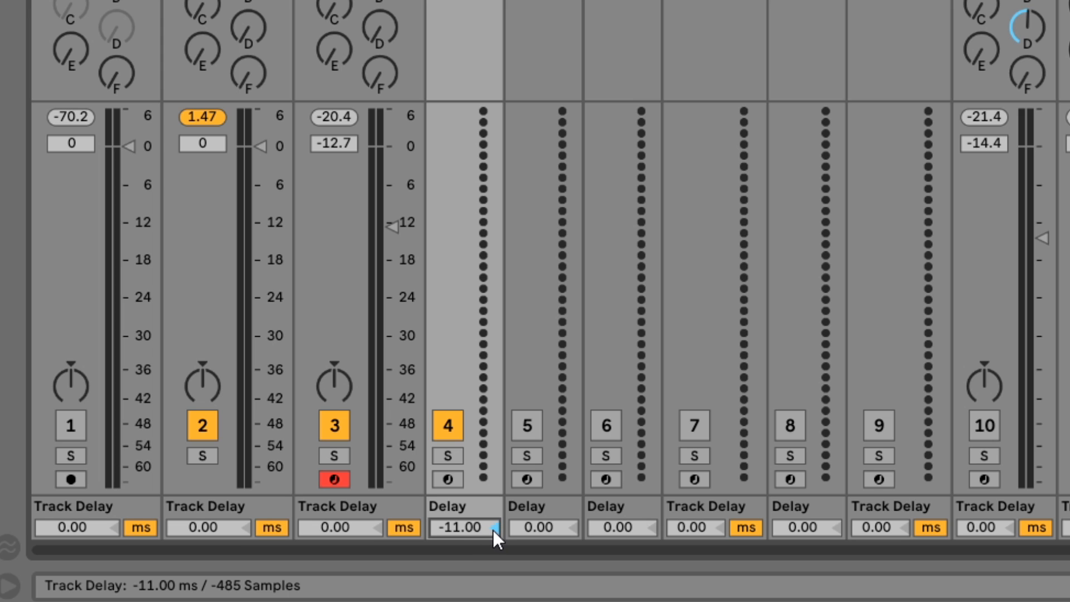
key("Delete")
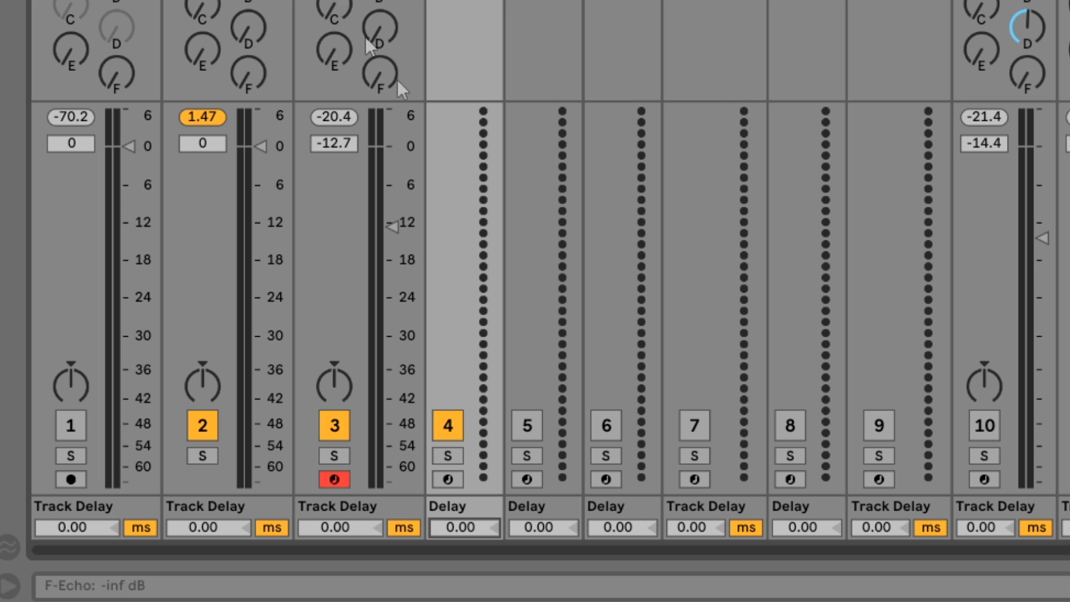
Show the usamo_x64 plug-in window and activate the blue BASS MIDI track (5).
left_click(222, 306)
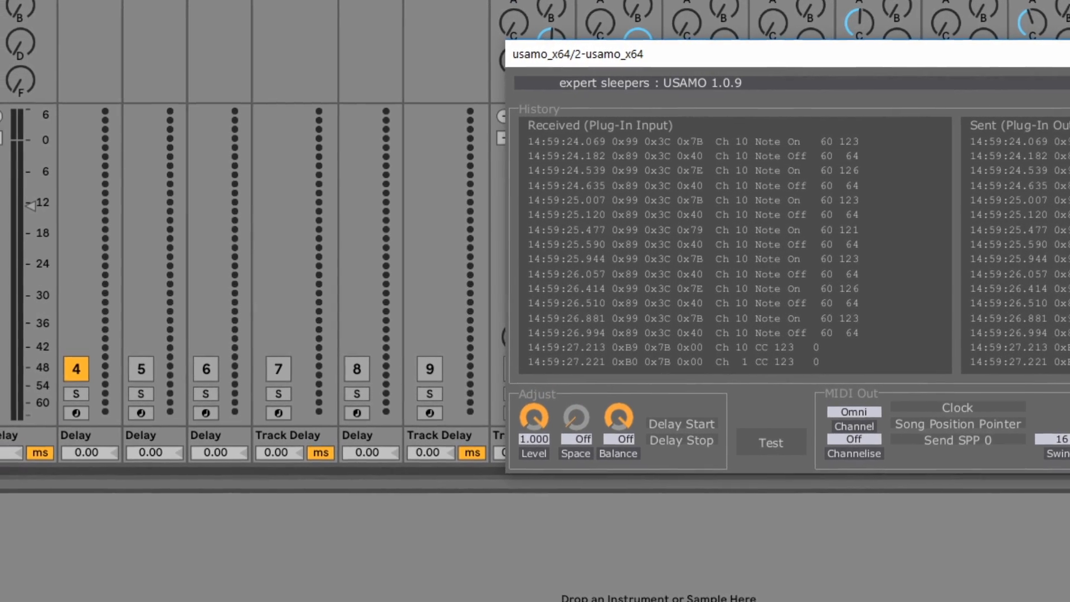
left_click(178, 374)
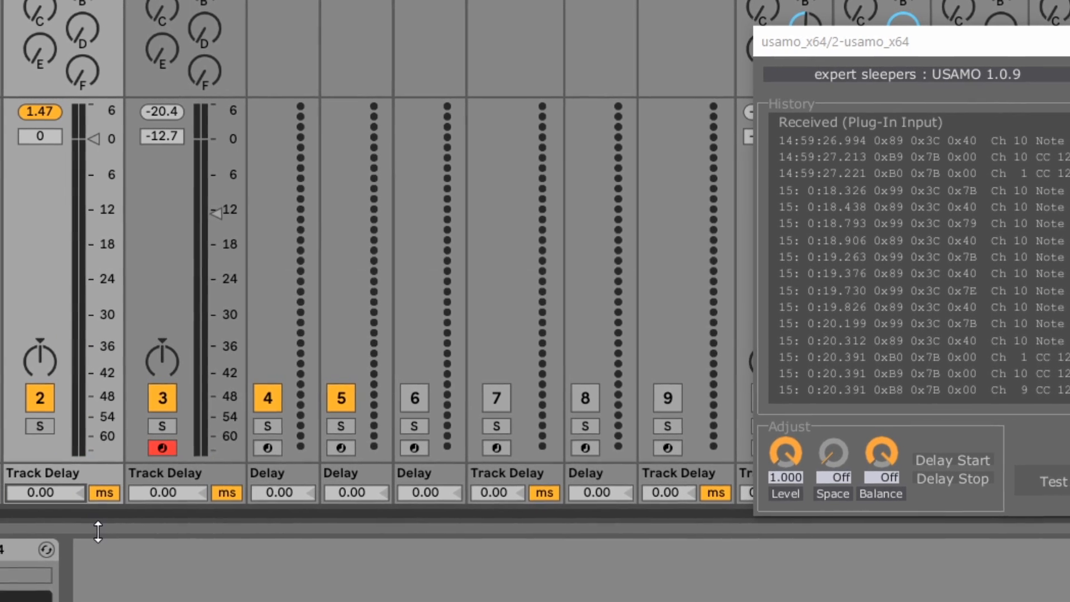
Play the tracks briefly and set the delay of the usamo_x64 track (2) to -11.00 ms.
key("space")
key("space")
key("Down")
key("Down")
key("Down")
key("Down")
key("Down")
key("Down")
key("Down")
key("Down")
key("Down")
key("Down")
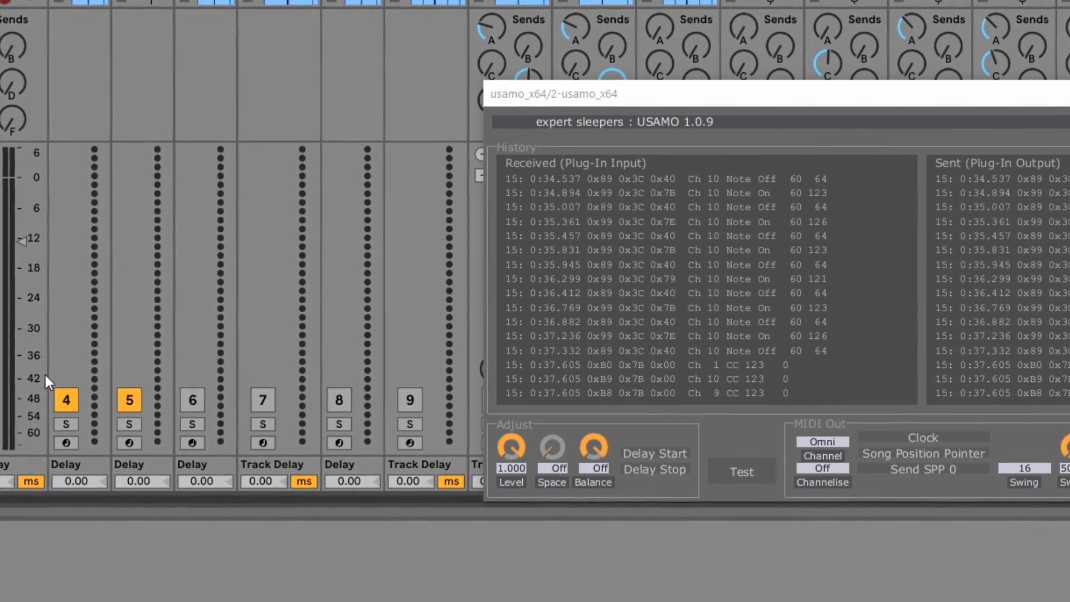
left_click_drag(650, 96, 336, 168)
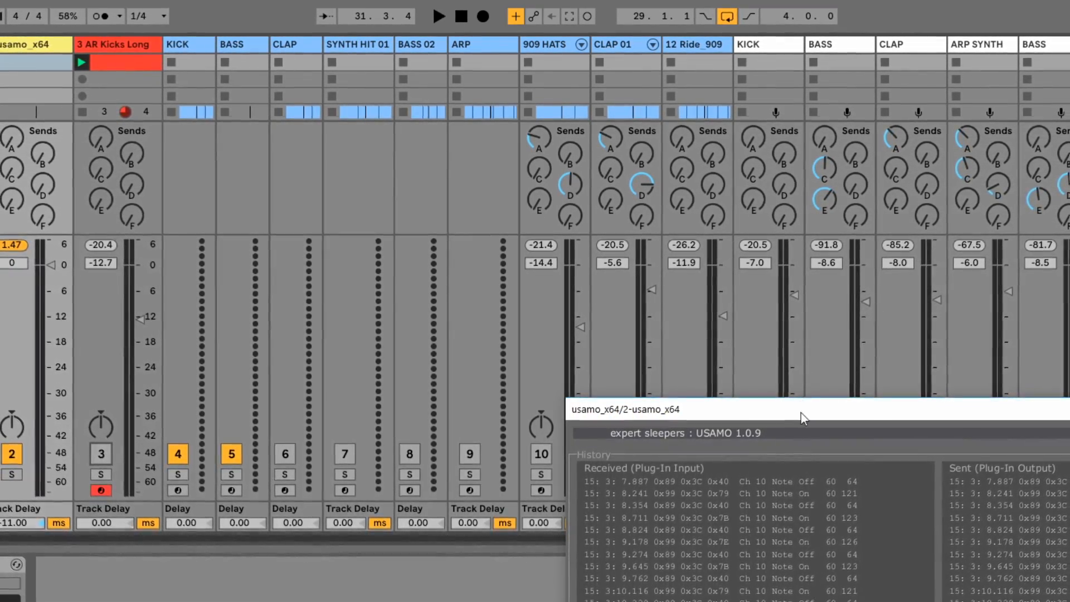
left_click_drag(801, 415, 433, 282)
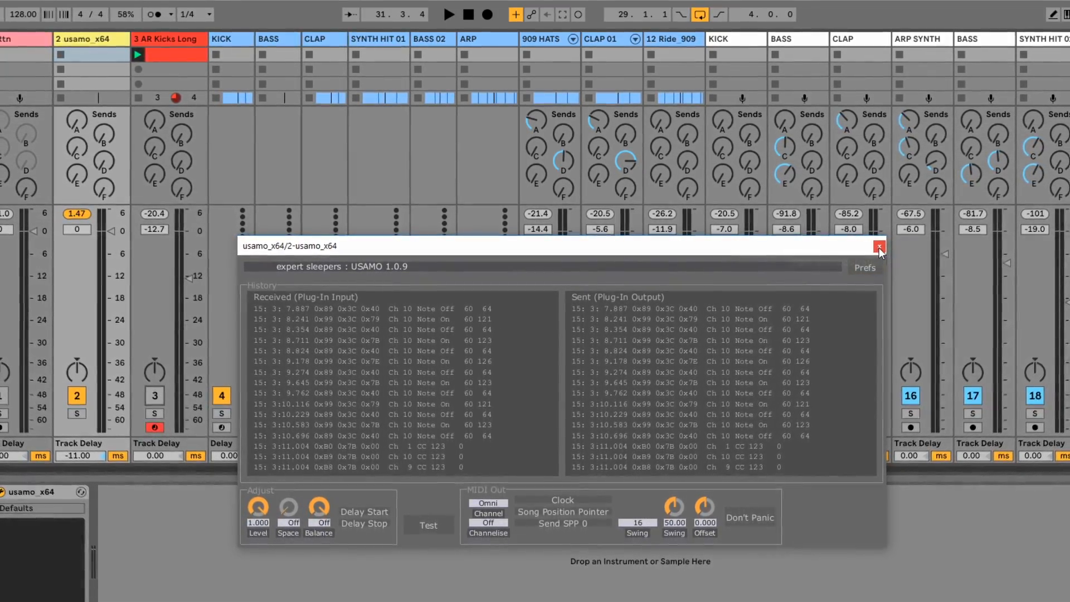
left_click_drag(811, 242, 824, 12)
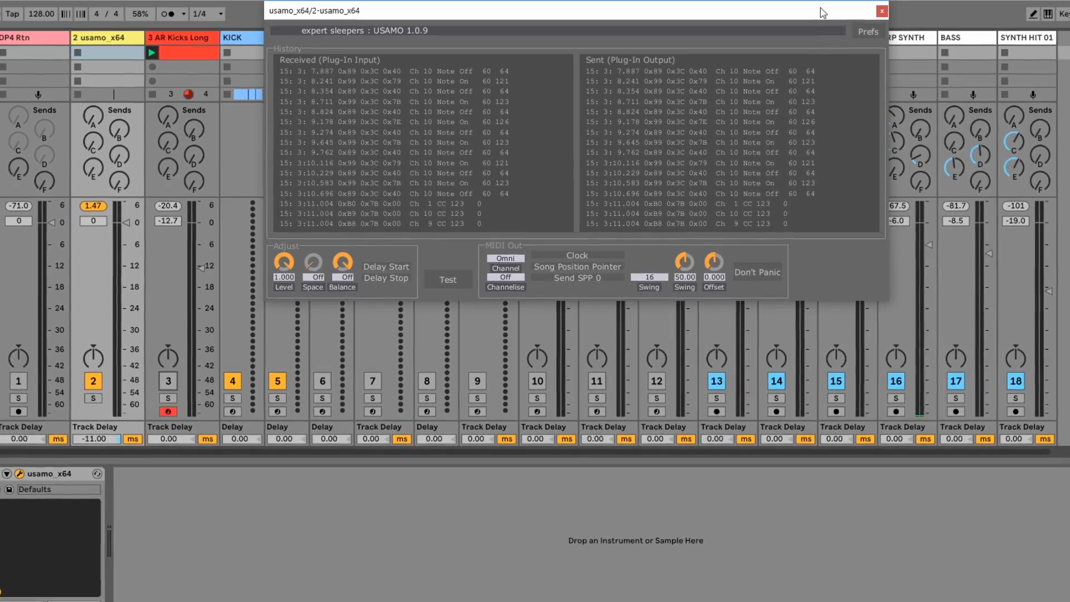
left_click_drag(817, 12, 817, 170)
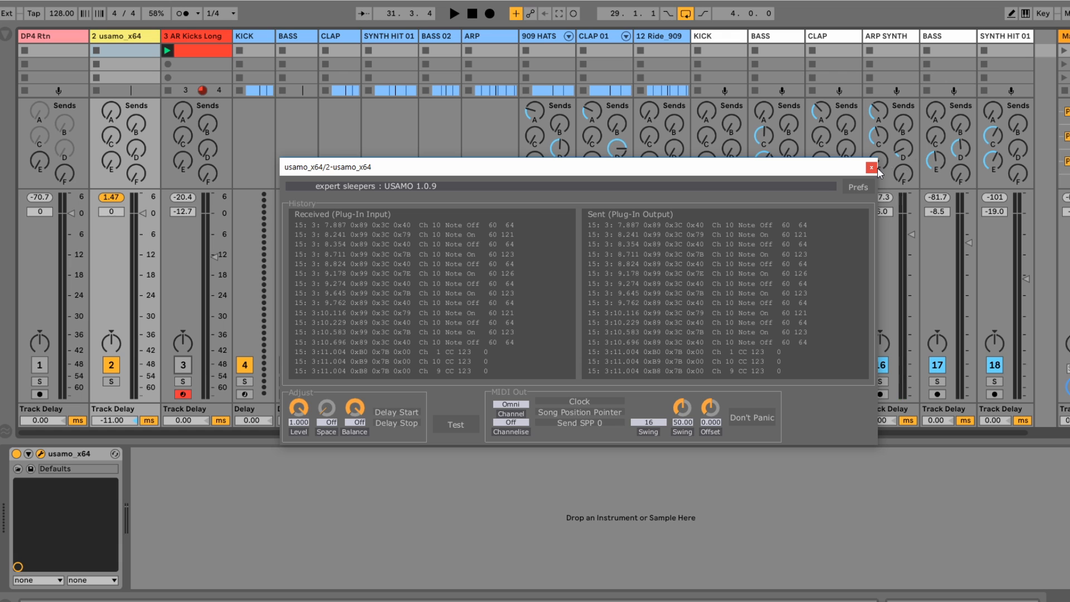
Open the 3 AR Kicks Long clip, try shifting its C3 note at beat 1.2 later and earlier, and hide the clip view.
left_click(218, 50)
left_click_drag(459, 178, 428, 71)
left_click(550, 498)
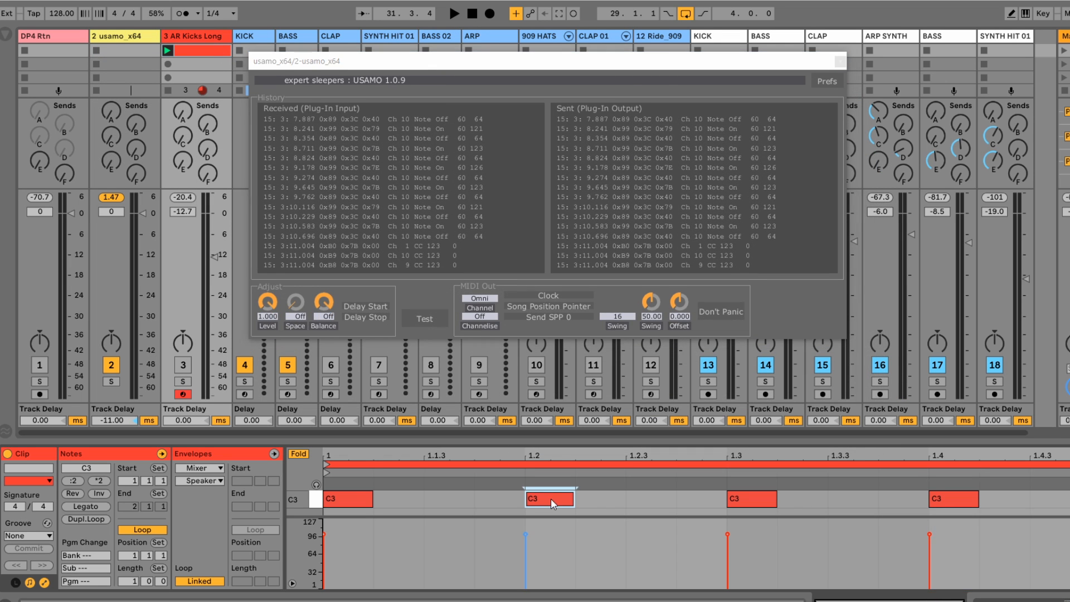
left_click(559, 500)
left_click_drag(558, 500, 568, 498)
mouse_move(549, 502)
left_mouse_down()
mouse_move(569, 501)
mouse_move(537, 500)
left_mouse_up()
key("ctrl+alt+l")
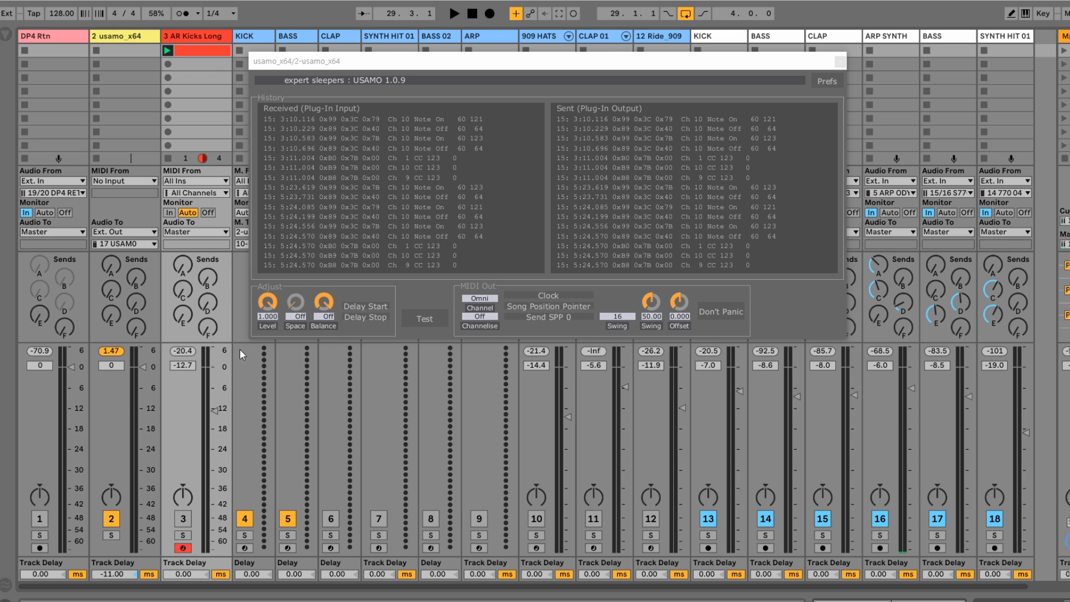
Play the external synth tracks together and hide the usamo_x64 plug-in window.
key("space")
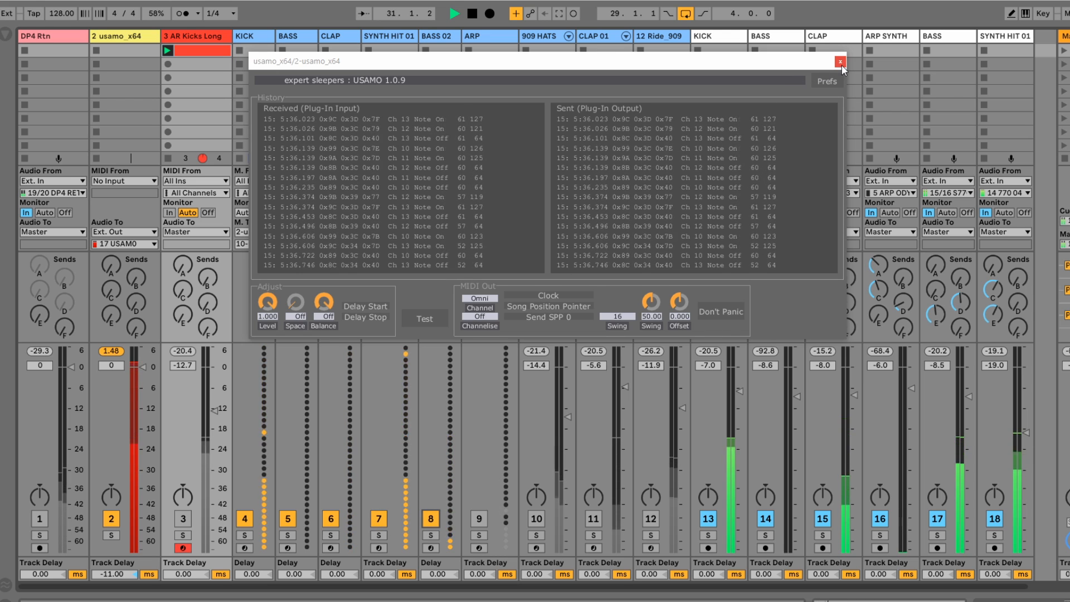
key("ctrl+alt+p")
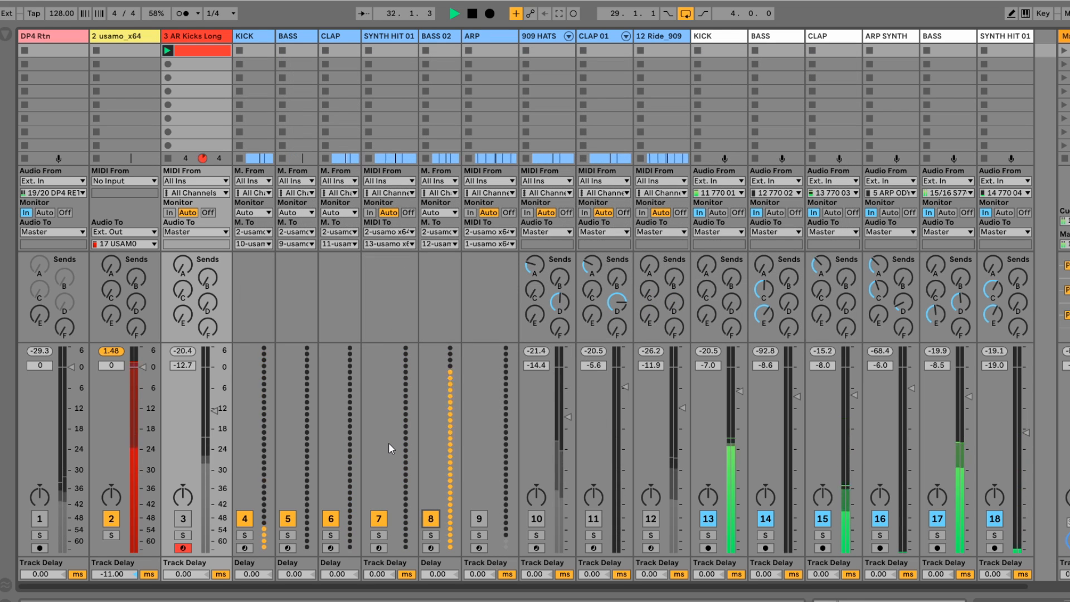
key("space")
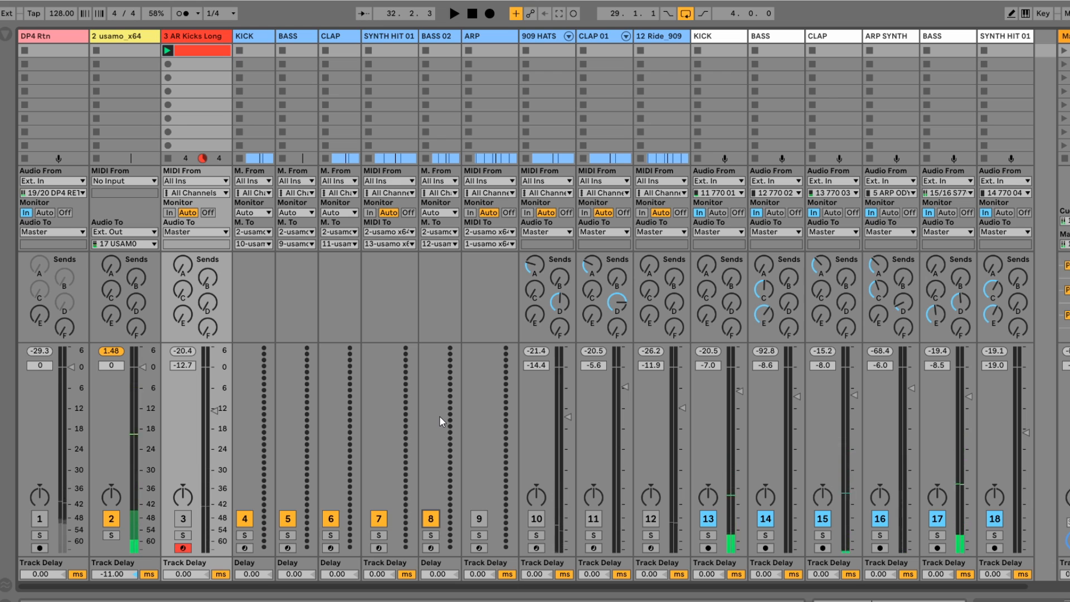
key("space")
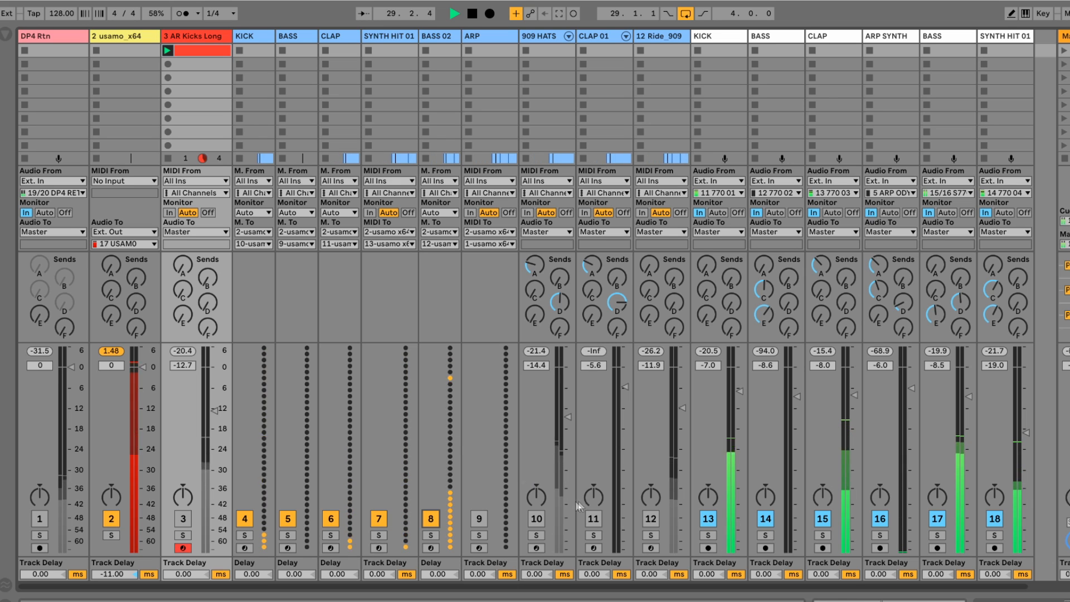
key("space")
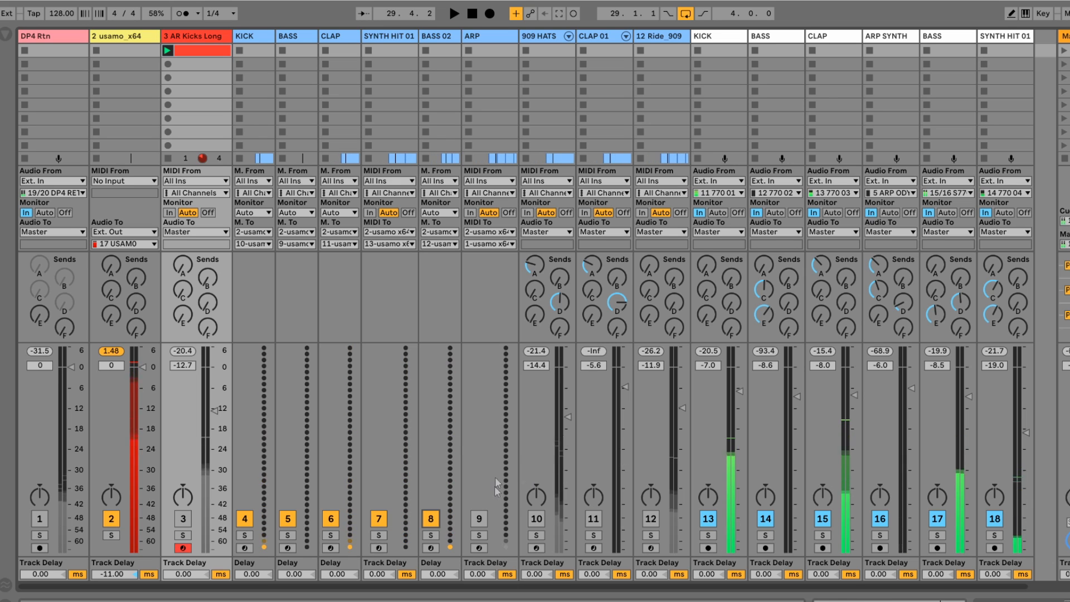
Activate the 909 HATS, CLAP 01 and 12 Ride_909 tracks (10, 11 and 12) and play them with the external synths.
left_click(536, 518)
left_click(593, 518)
left_click(653, 521)
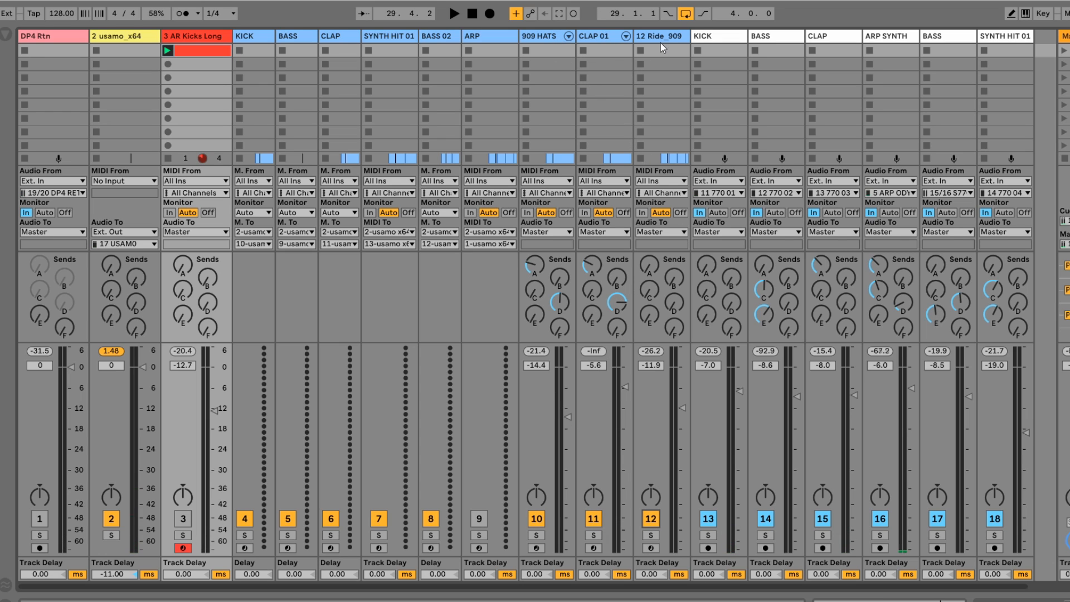
key("space")
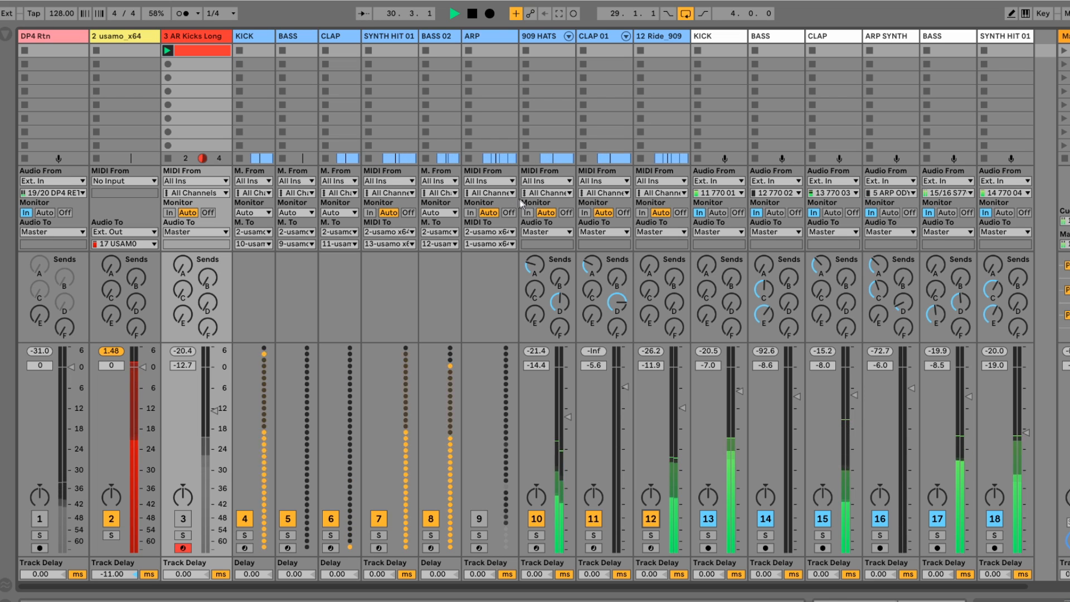
key("space")
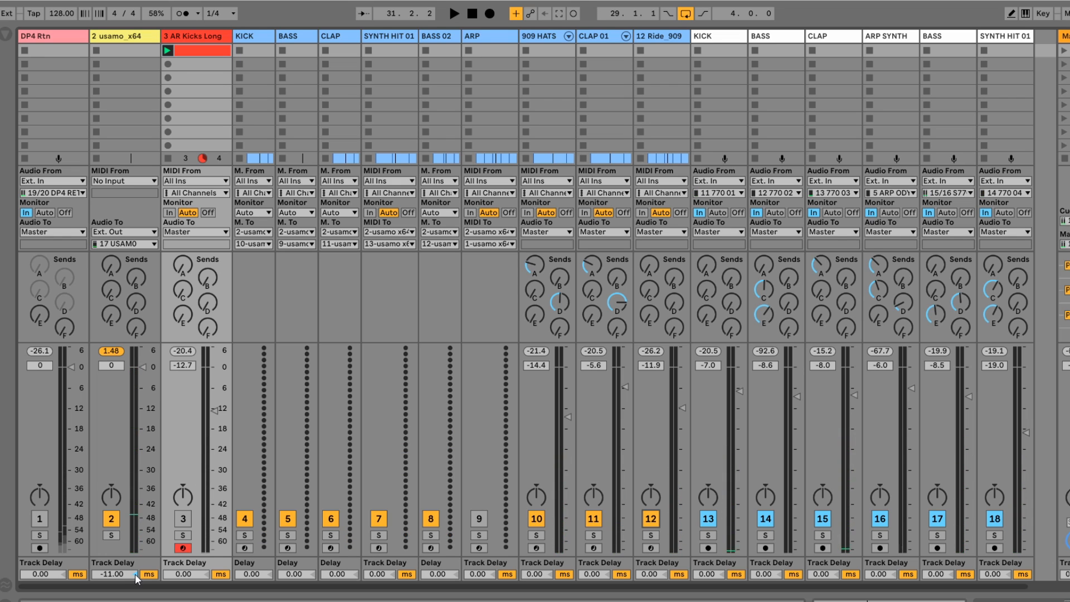
Reset the usamo_x64 track's (2) delay to 0.00 for a playback comparison, and set it back to -11.00 ms.
key("Delete")
key("space")
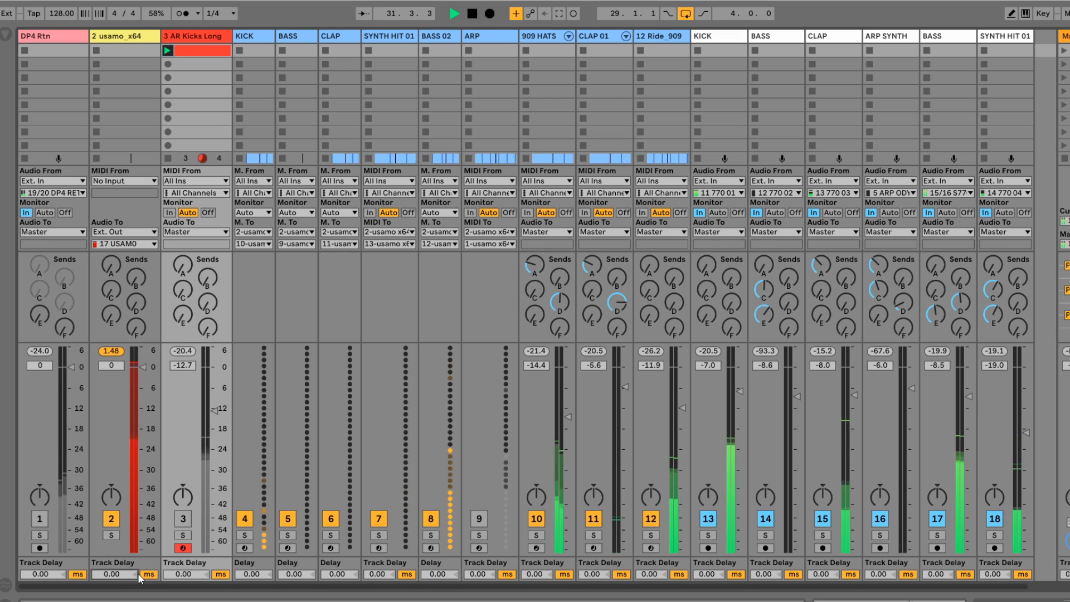
left_click(127, 575)
type("-11")
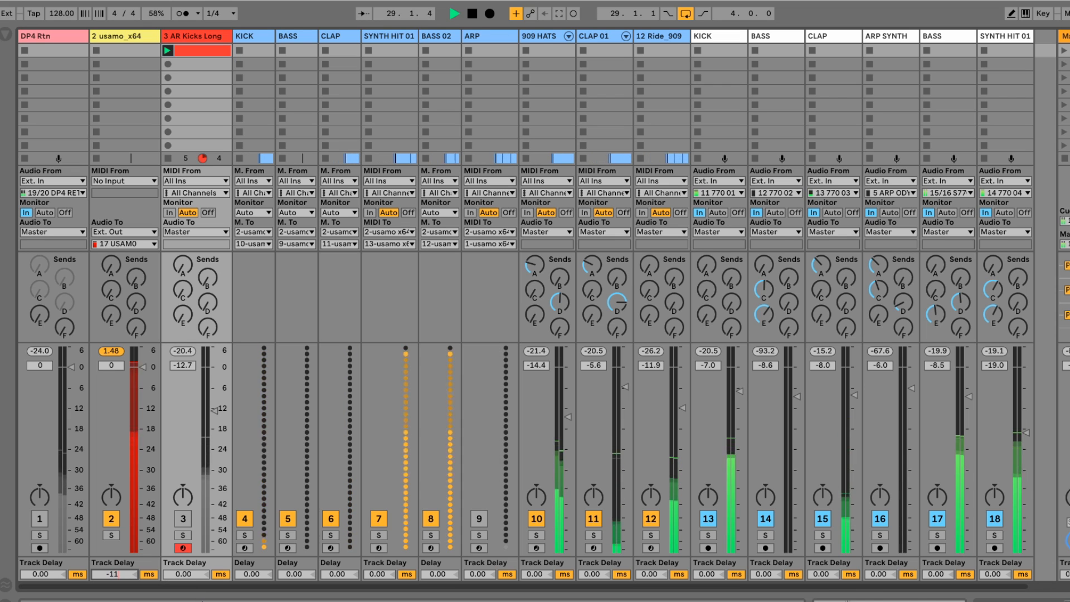
key("Return")
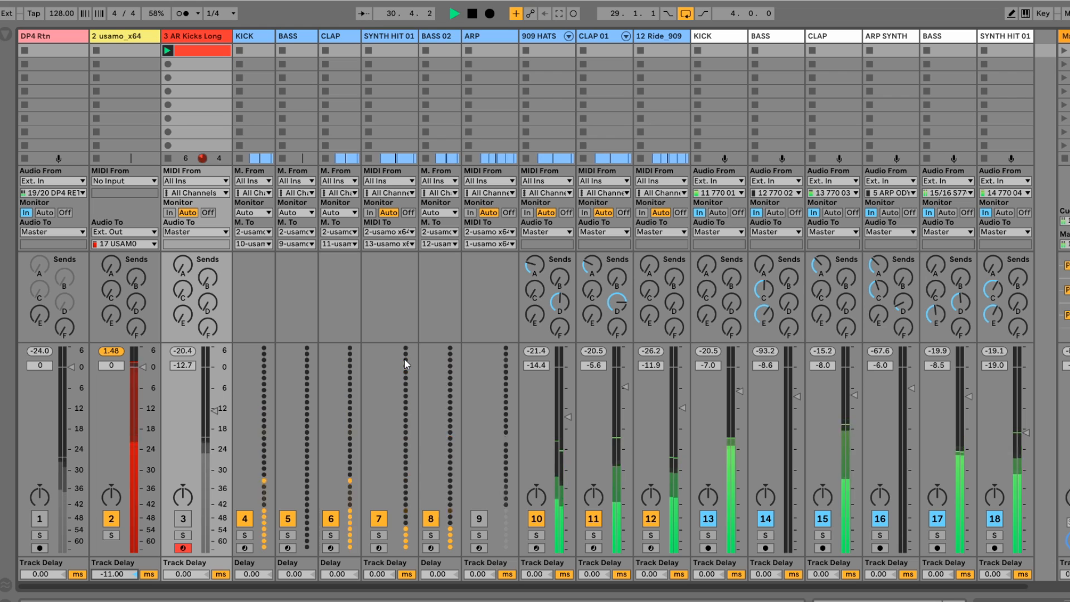
key("space")
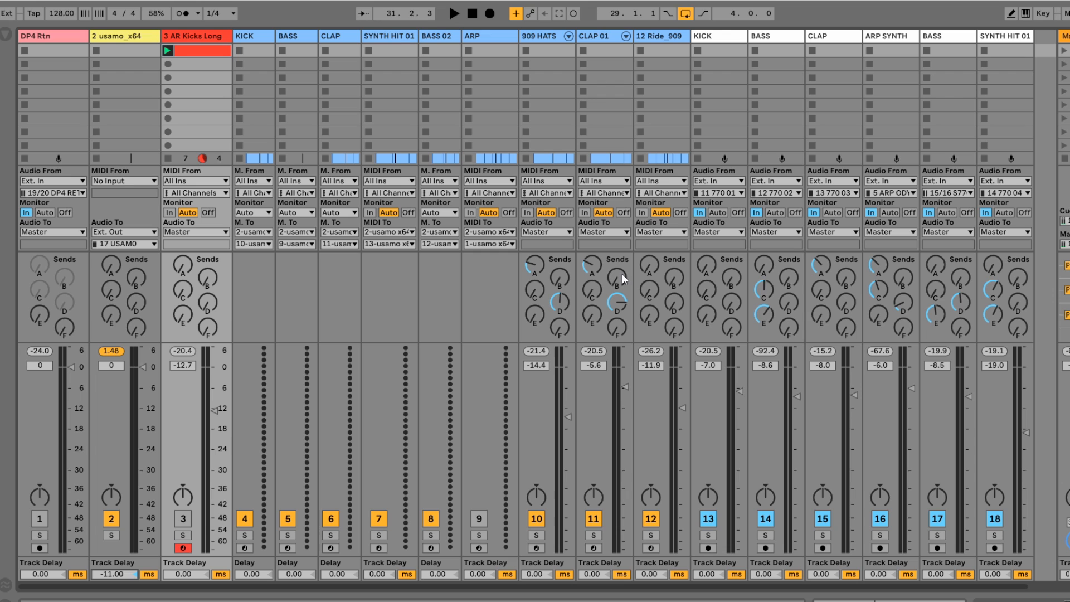
Play the internal drum tracks and external synths together repeatedly to judge their combined timing.
key("space")
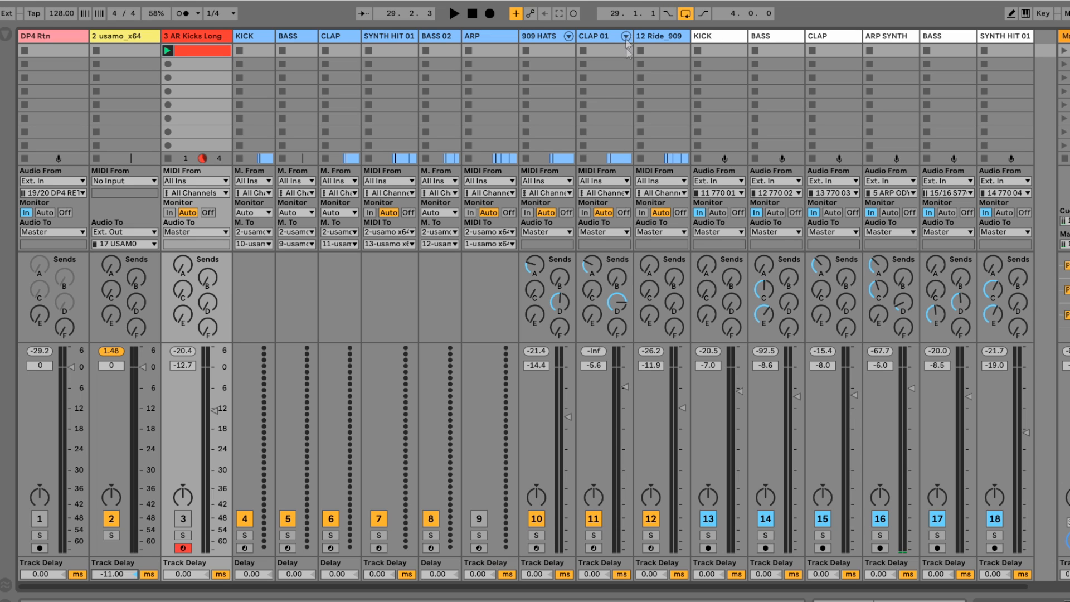
key("space")
key("space")
key("space")
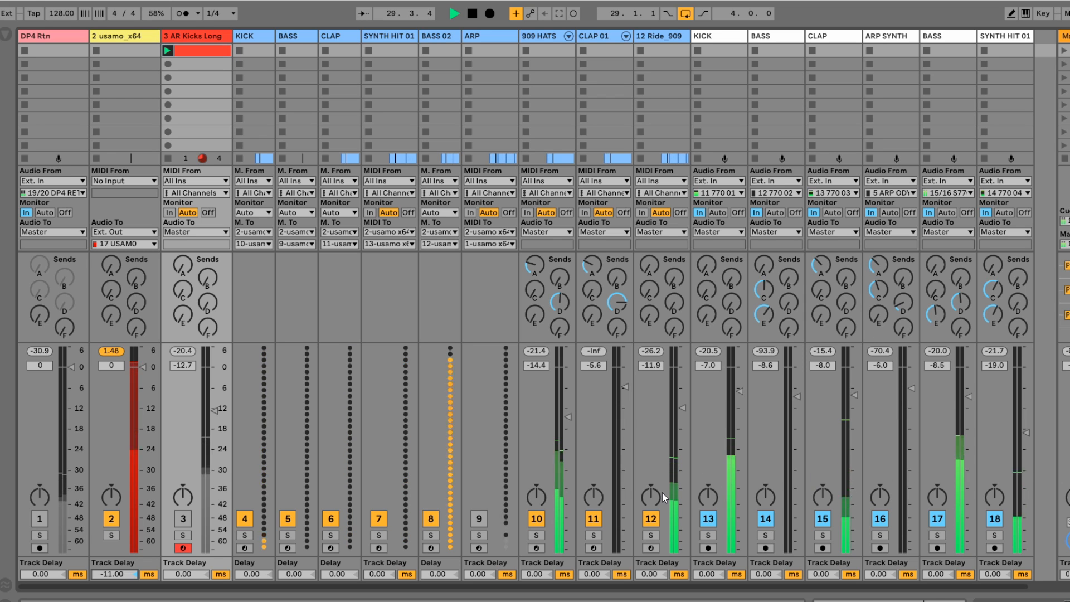
key("space")
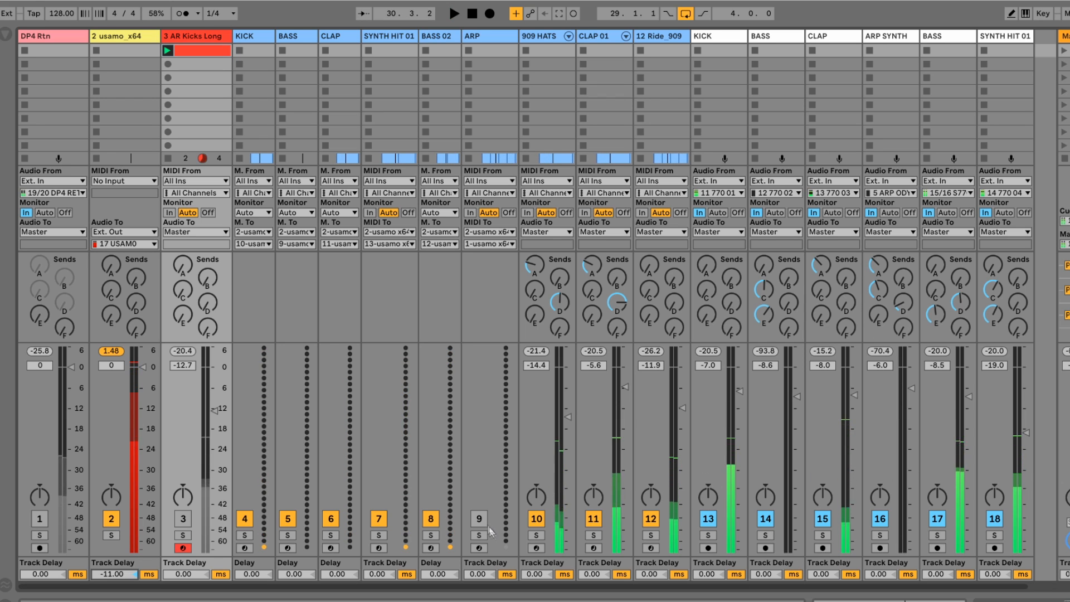
Activate the ARP MIDI track (9) and the DP4 Rtn track (1), and play them with all the internal and external tracks.
left_click(483, 520)
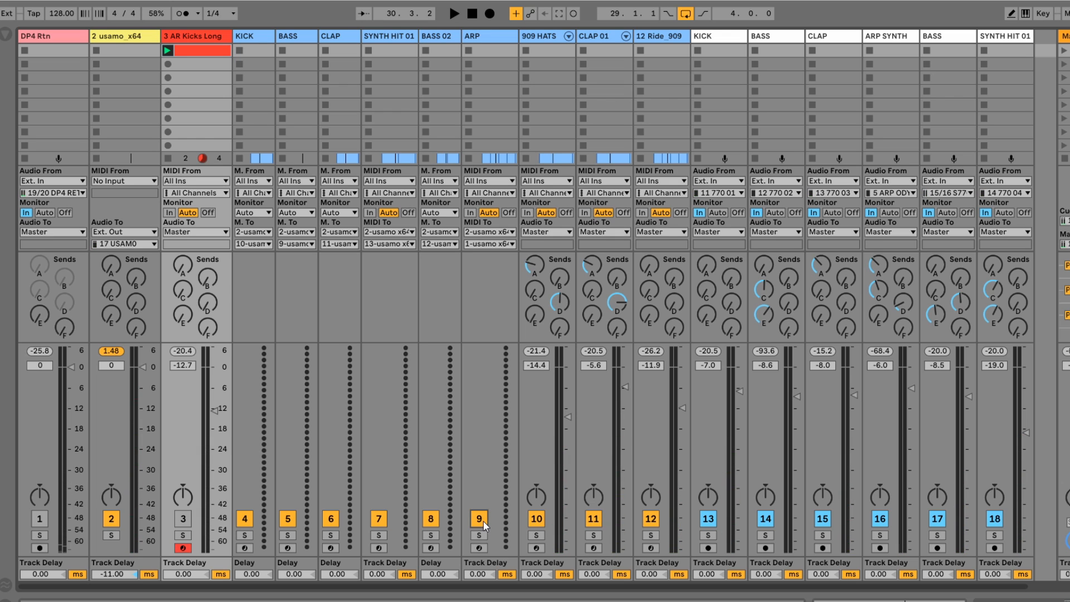
key("space")
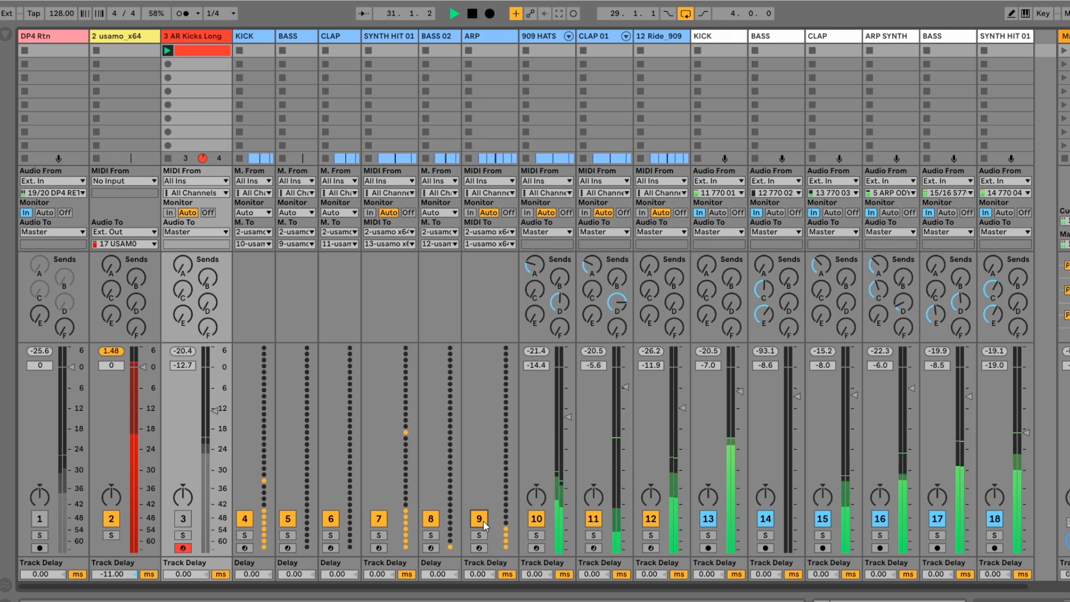
key("space")
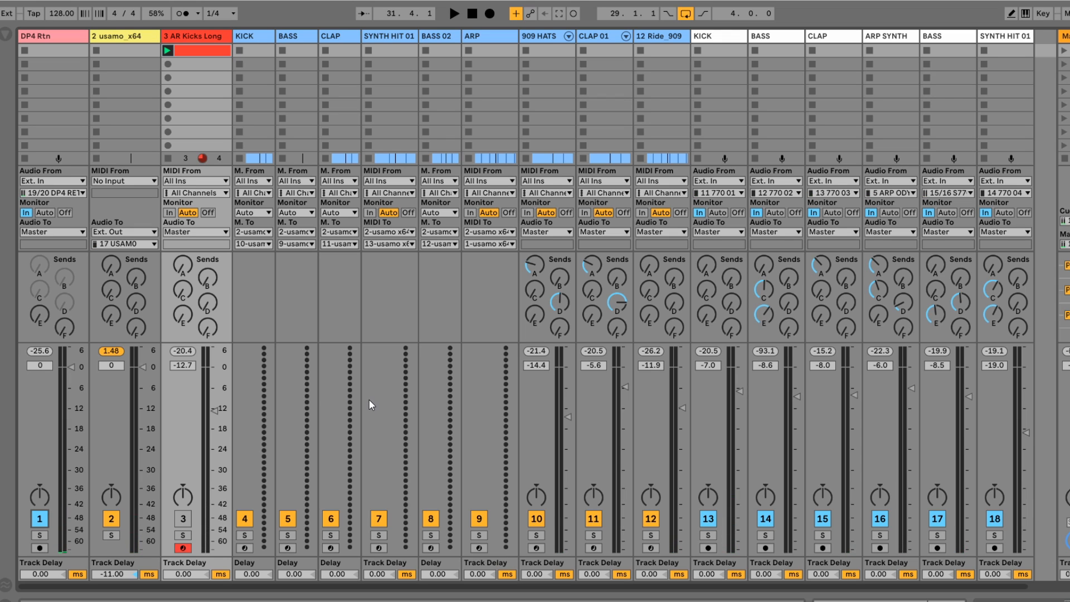
key("space")
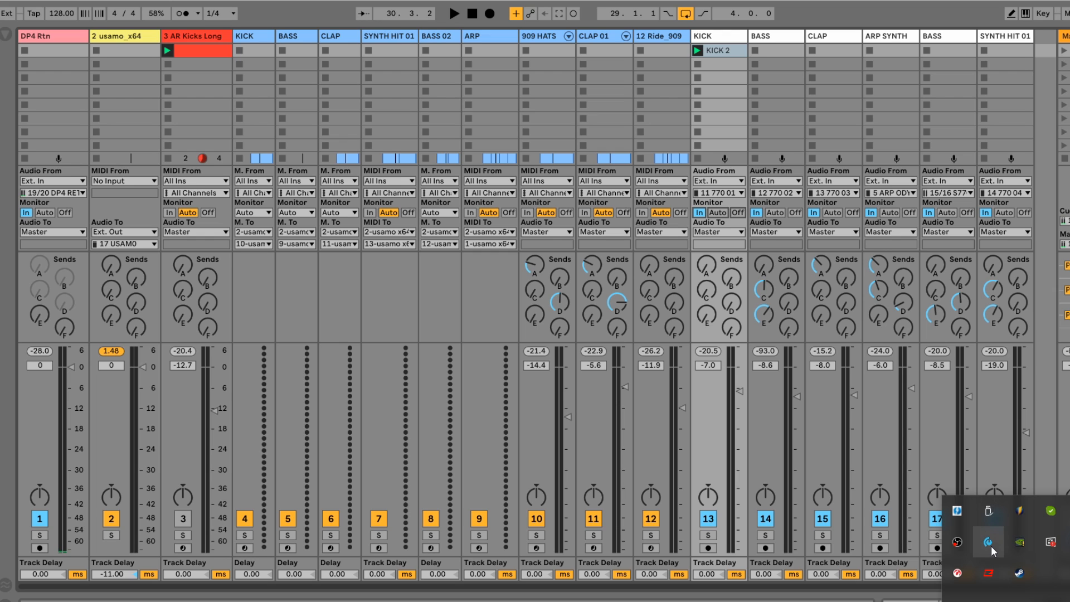
Switch to Universal Control, set the Quantum interface's Block Size to 512, and close its window.
left_click(989, 543)
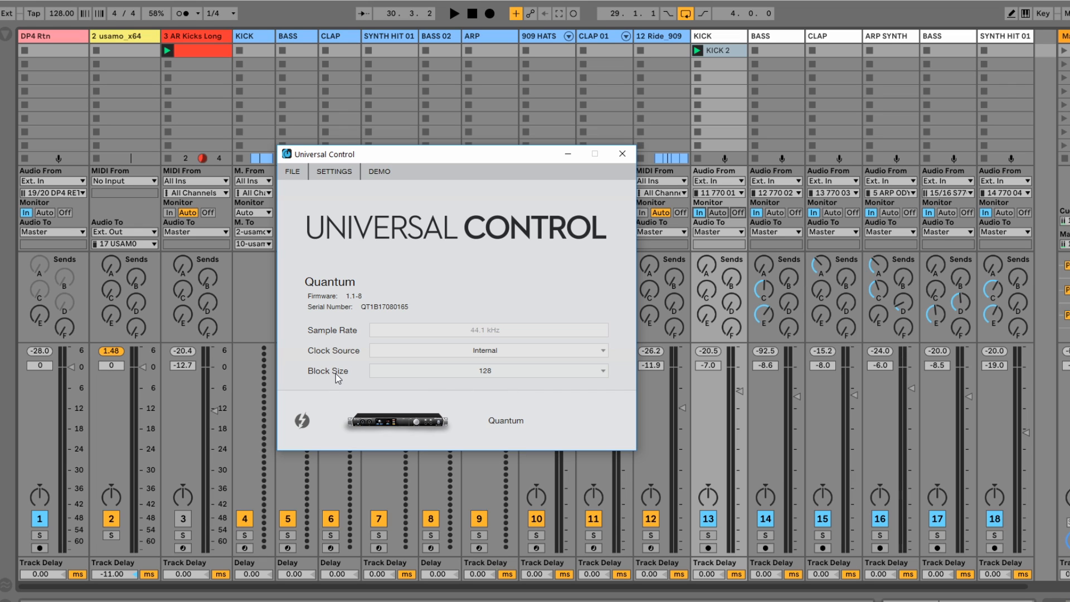
left_click(502, 375)
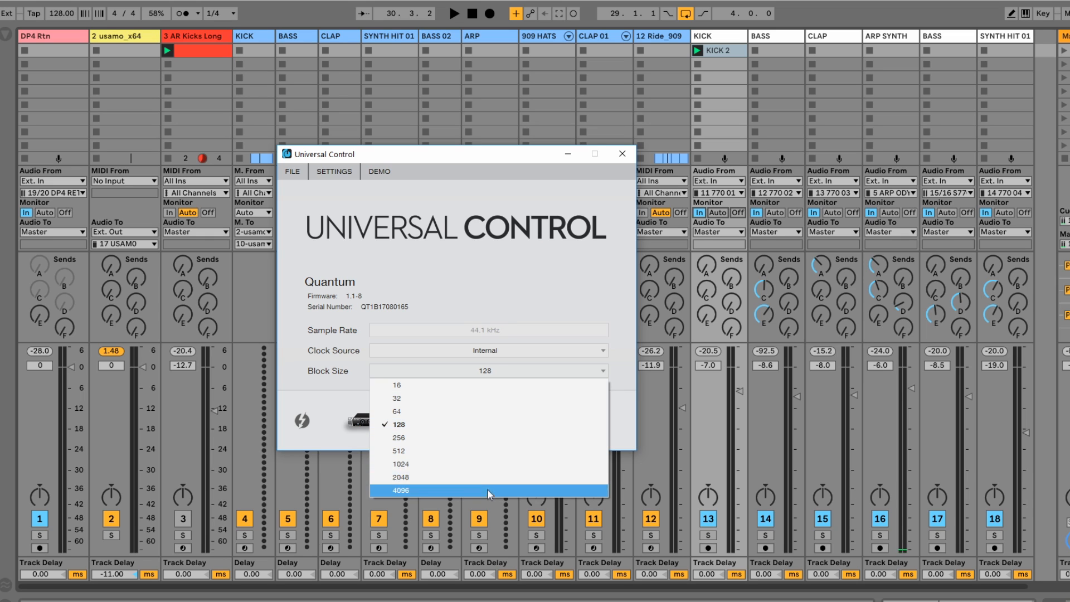
left_click(502, 215)
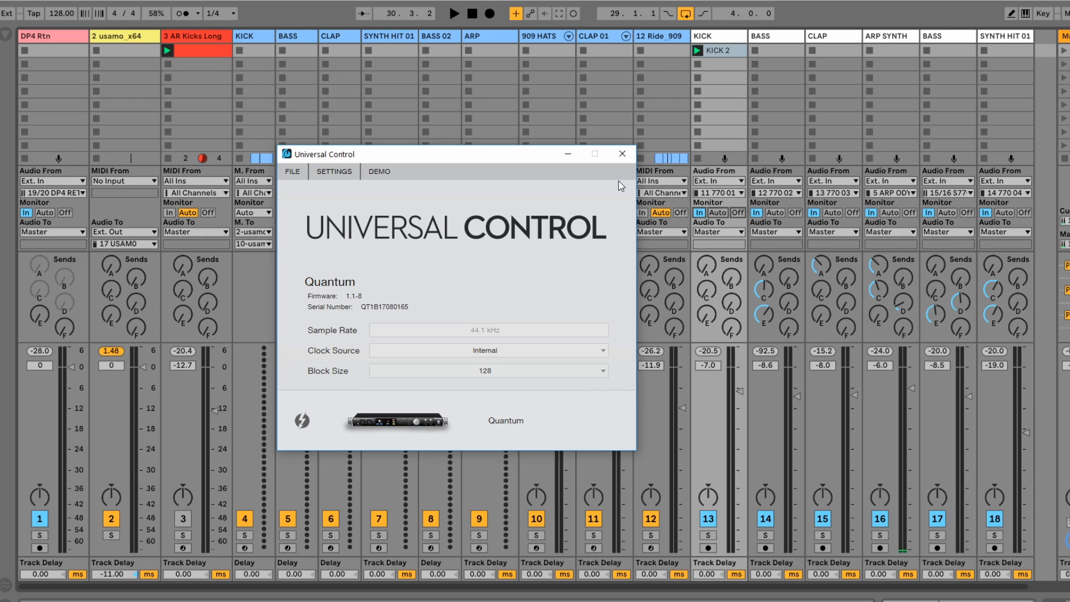
left_click(505, 371)
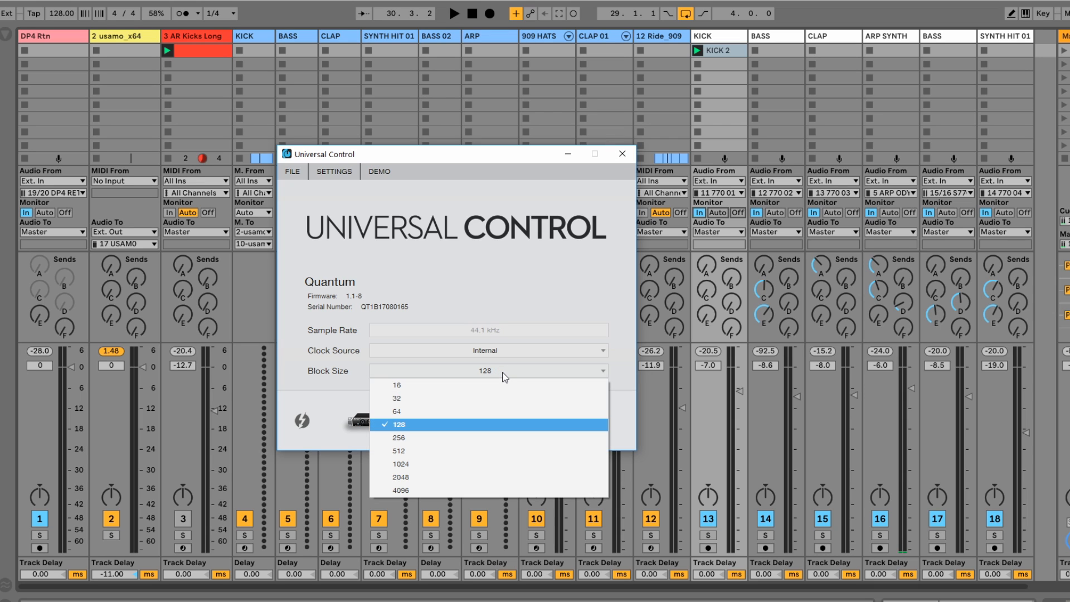
left_click(443, 450)
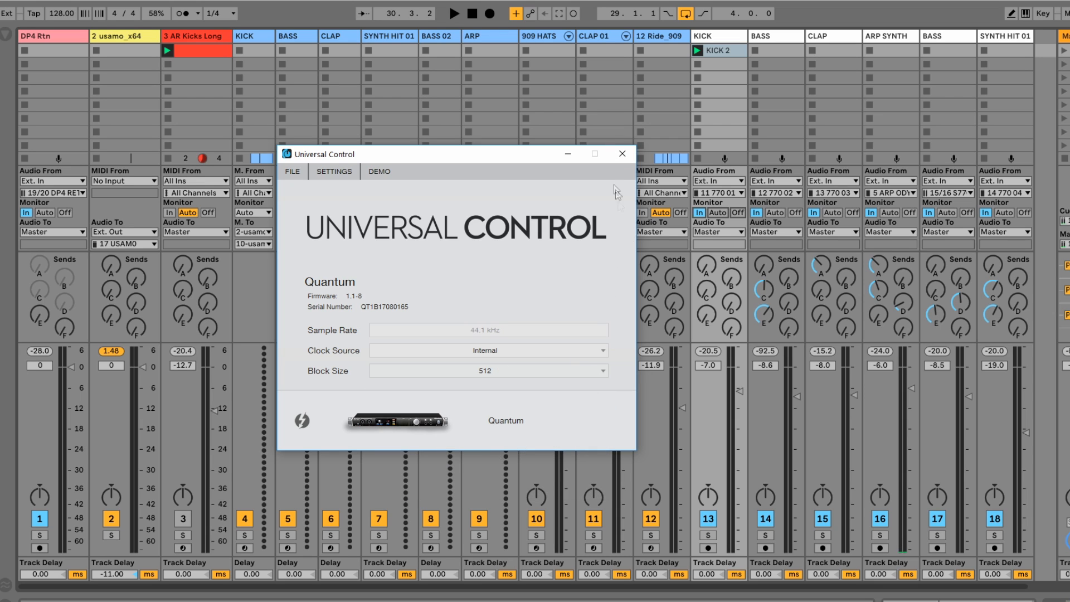
left_click(623, 153)
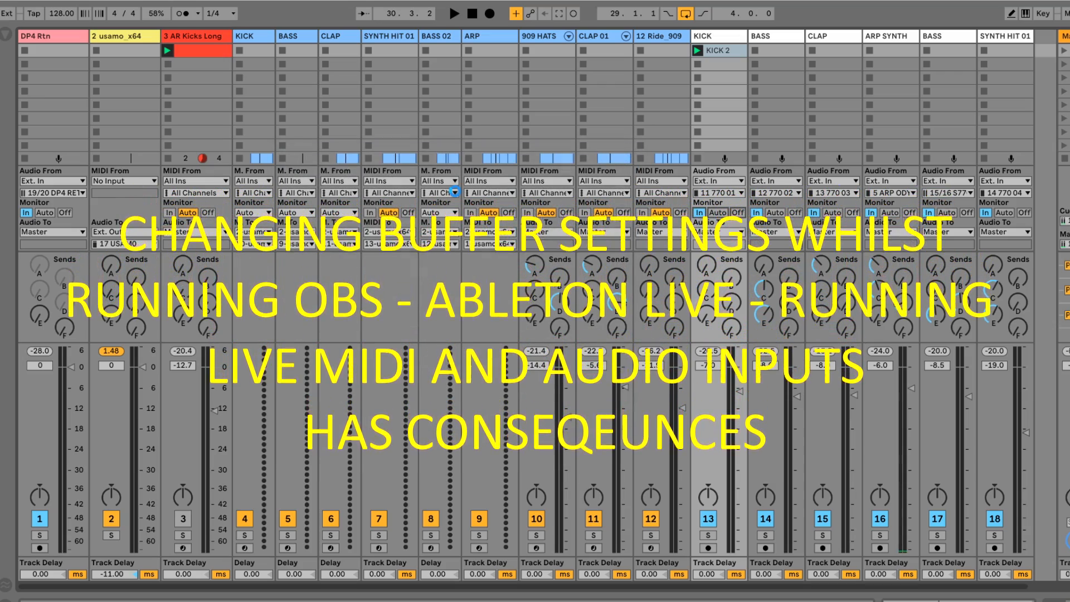
Play the full mix at the 512 block size to judge the timing, and review the available Block Size options in Universal Control.
key("space")
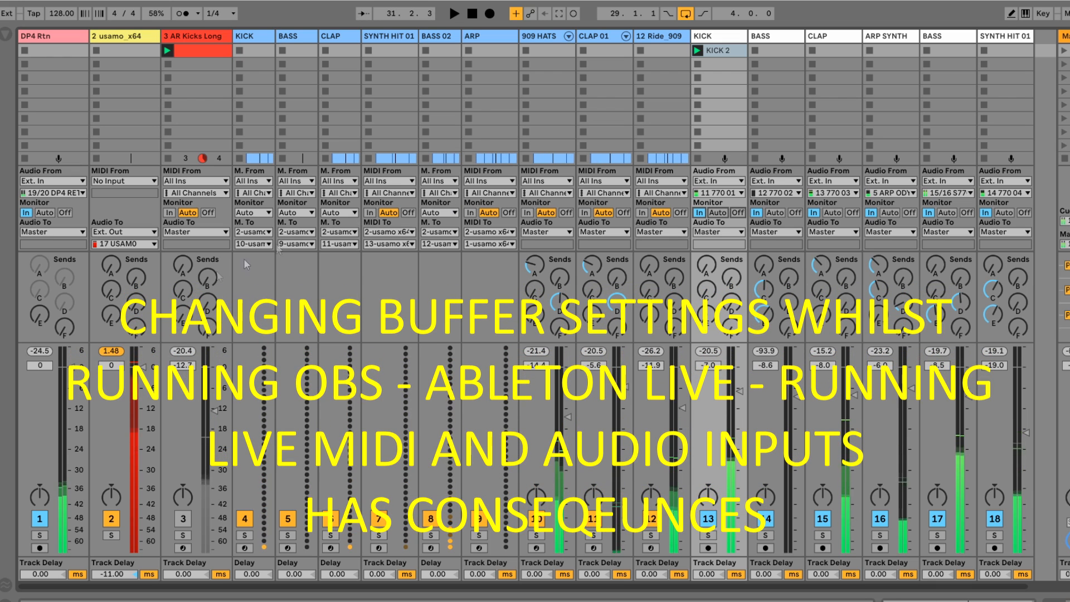
key("space")
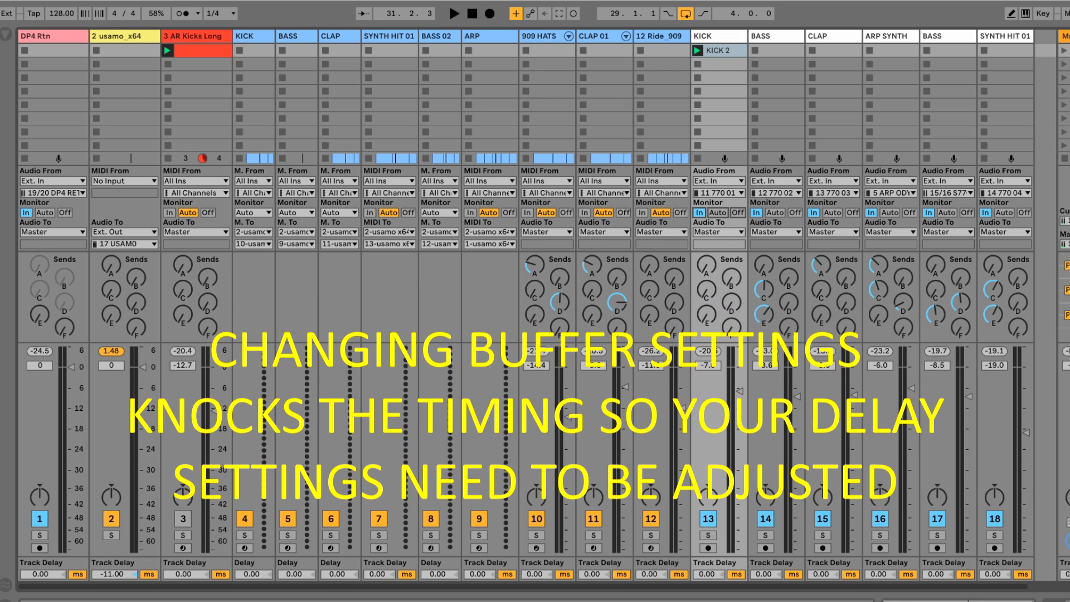
left_click(1008, 601)
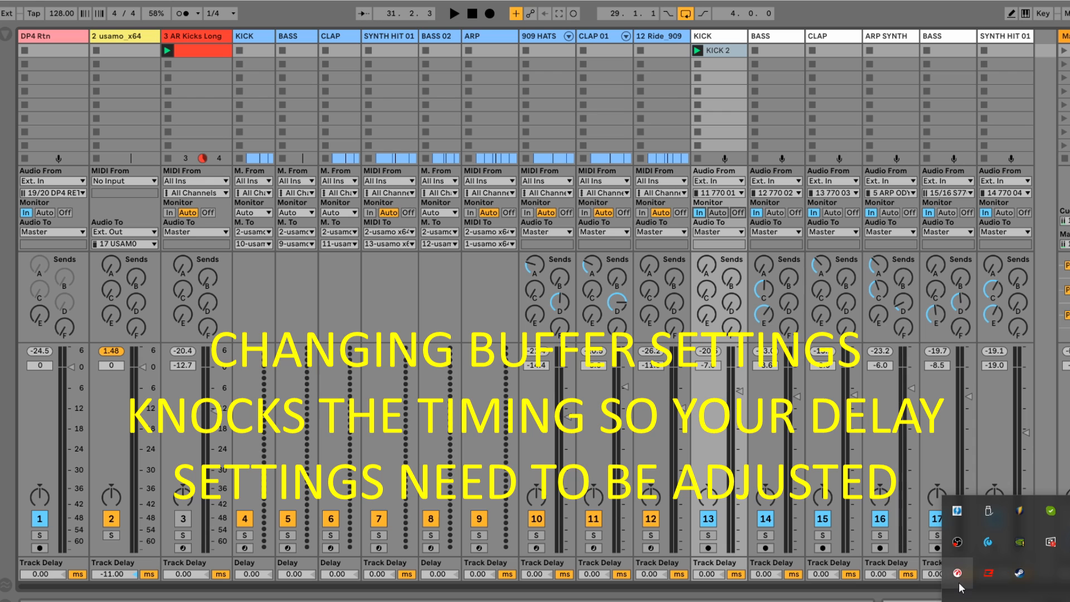
left_click(988, 572)
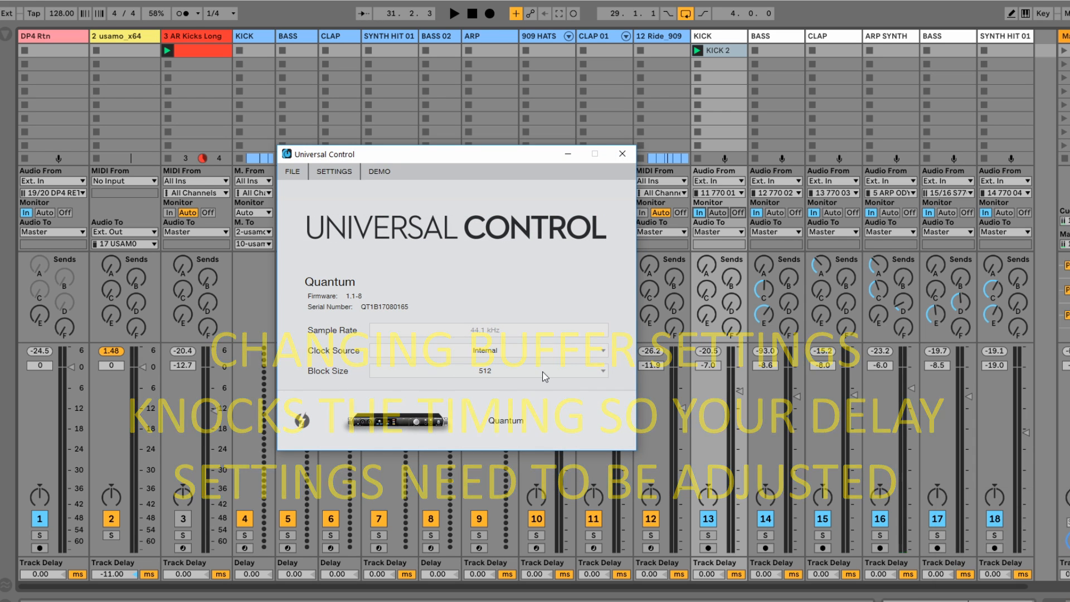
left_click(521, 372)
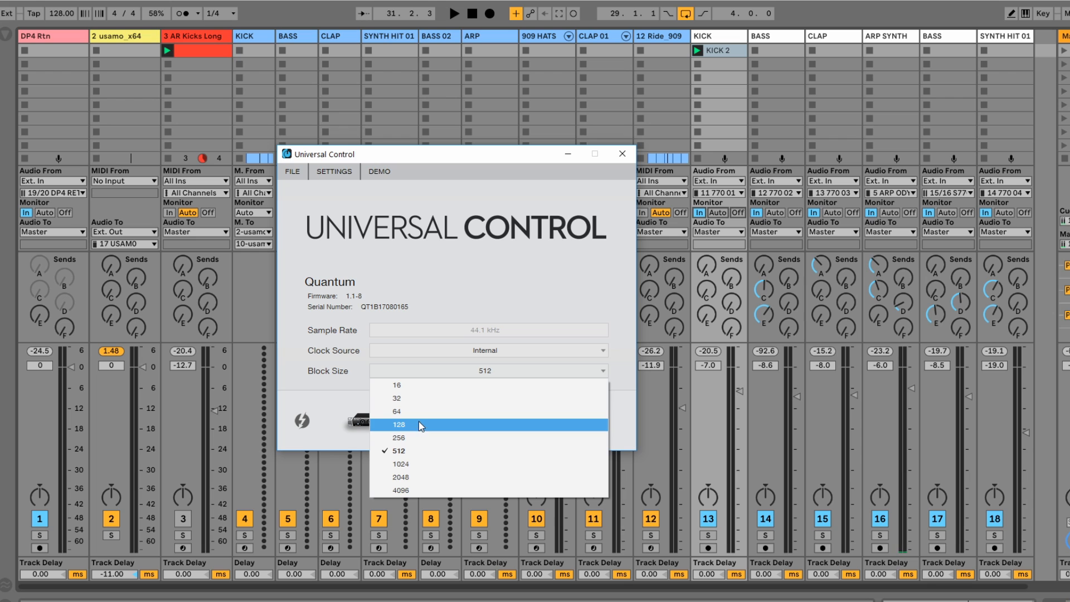
left_click(571, 213)
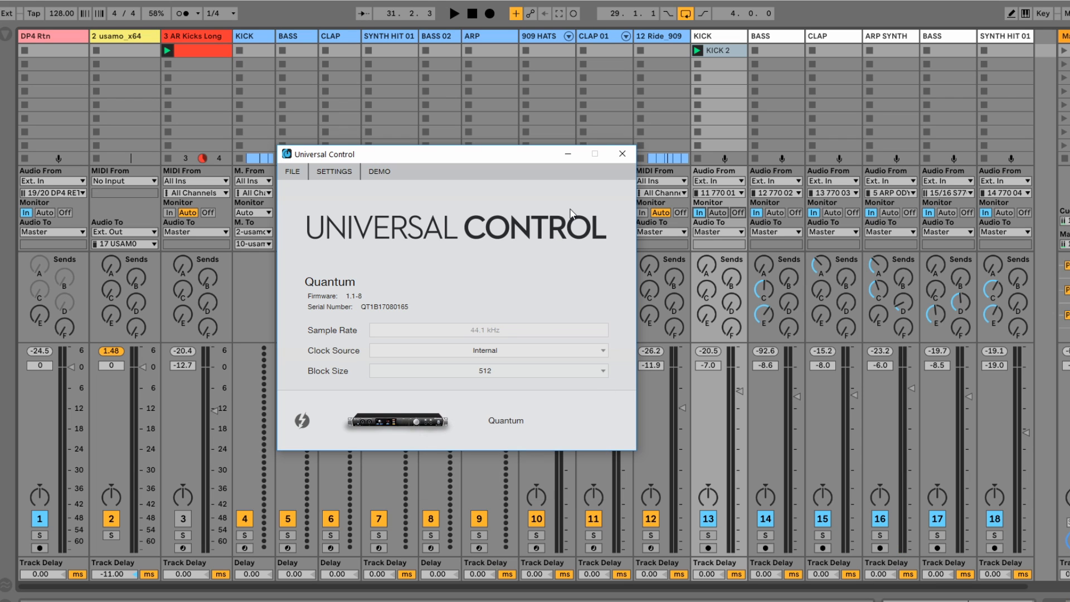
left_click(736, 55)
key("space")
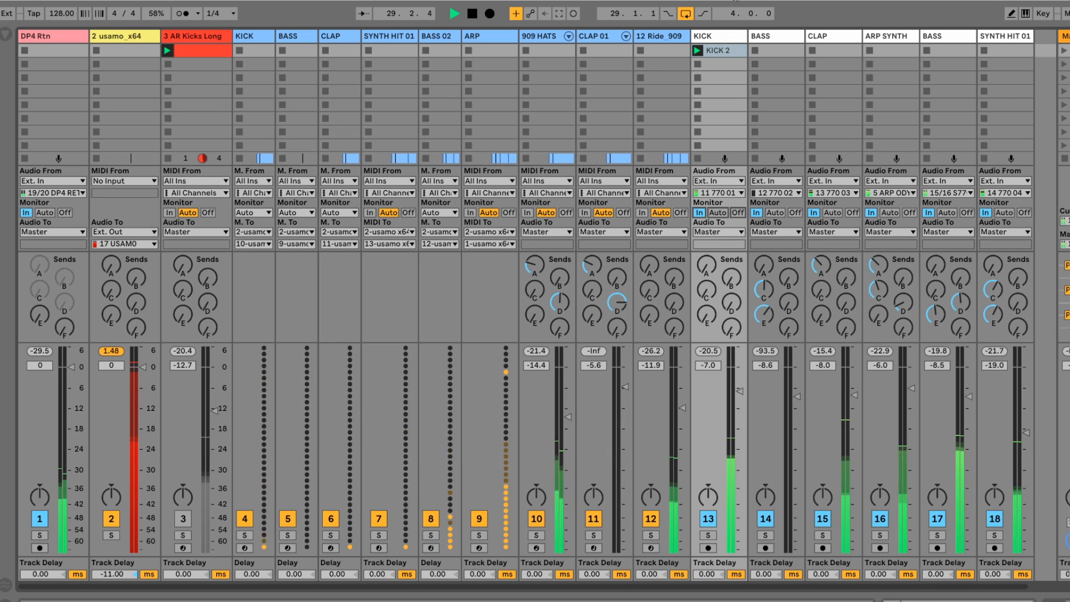
key("space")
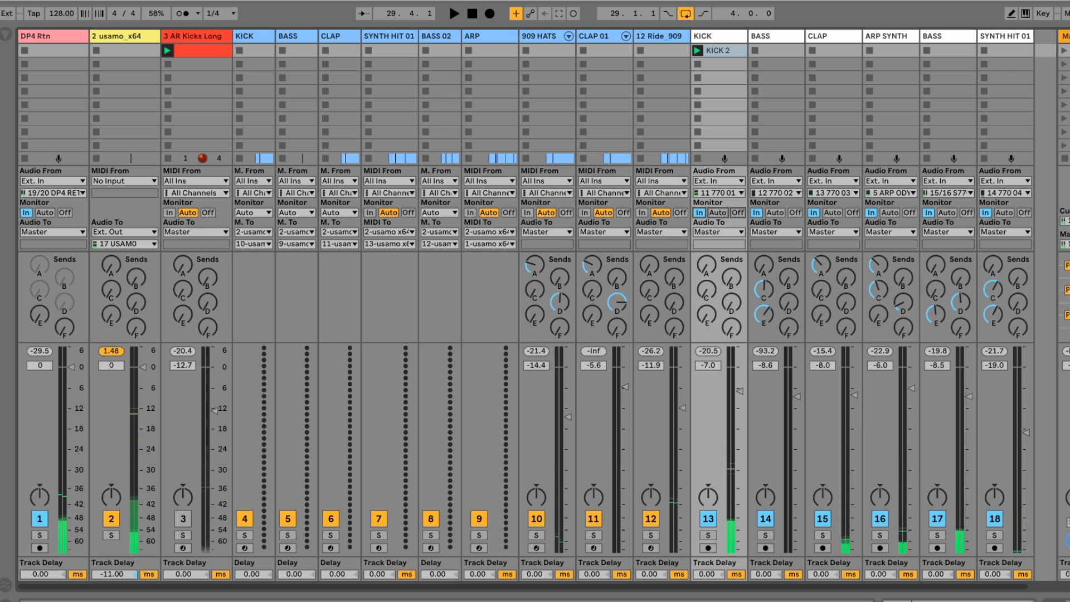
Switch to Universal Control, set the Quantum interface's Block Size back to 128, and close its window.
left_click(990, 601)
left_click(989, 574)
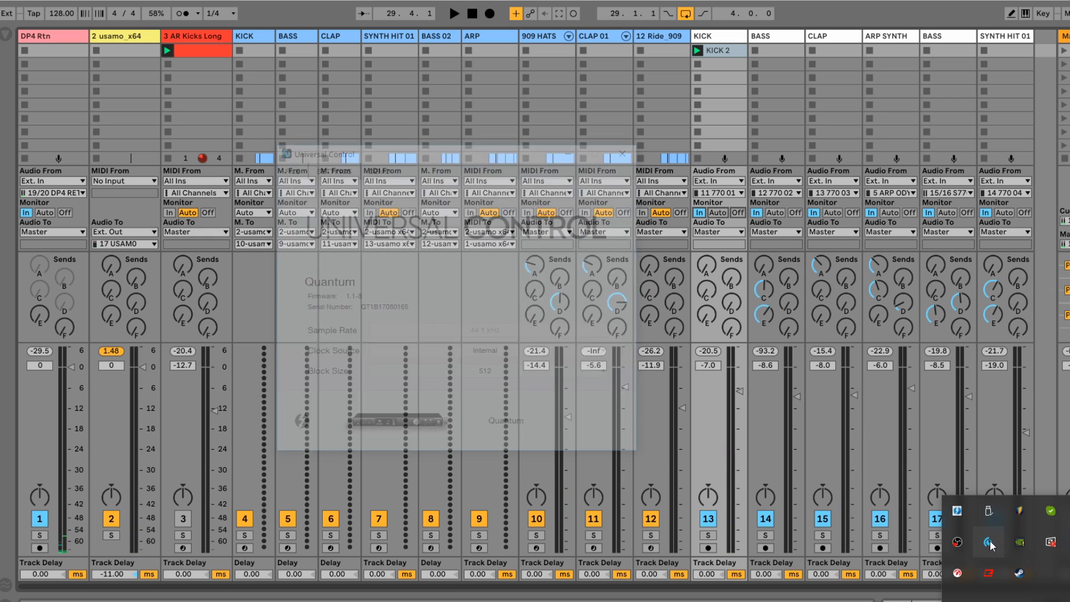
left_click(461, 373)
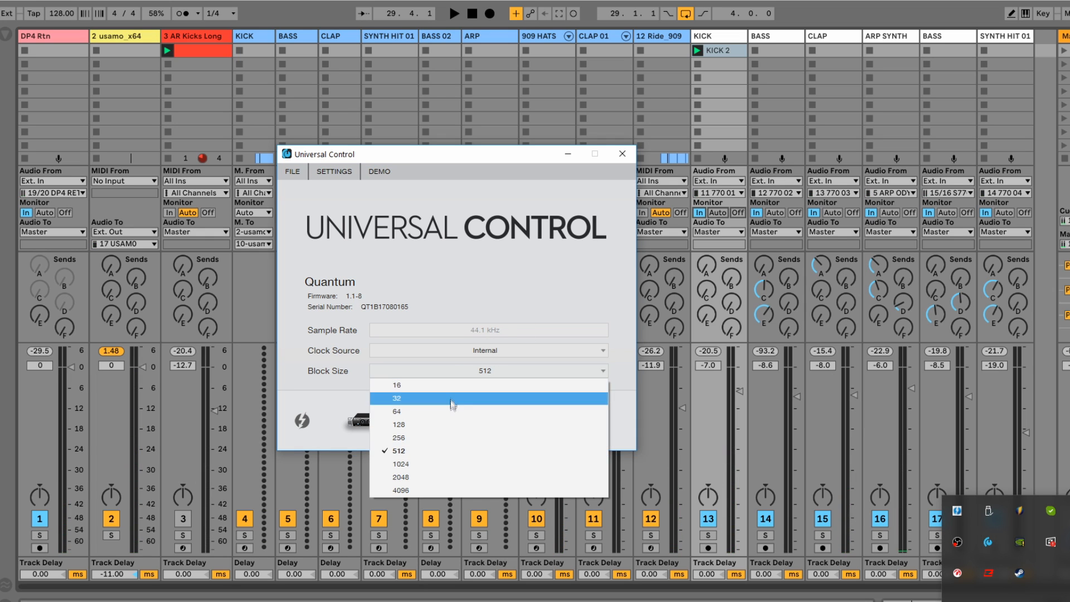
left_click(454, 425)
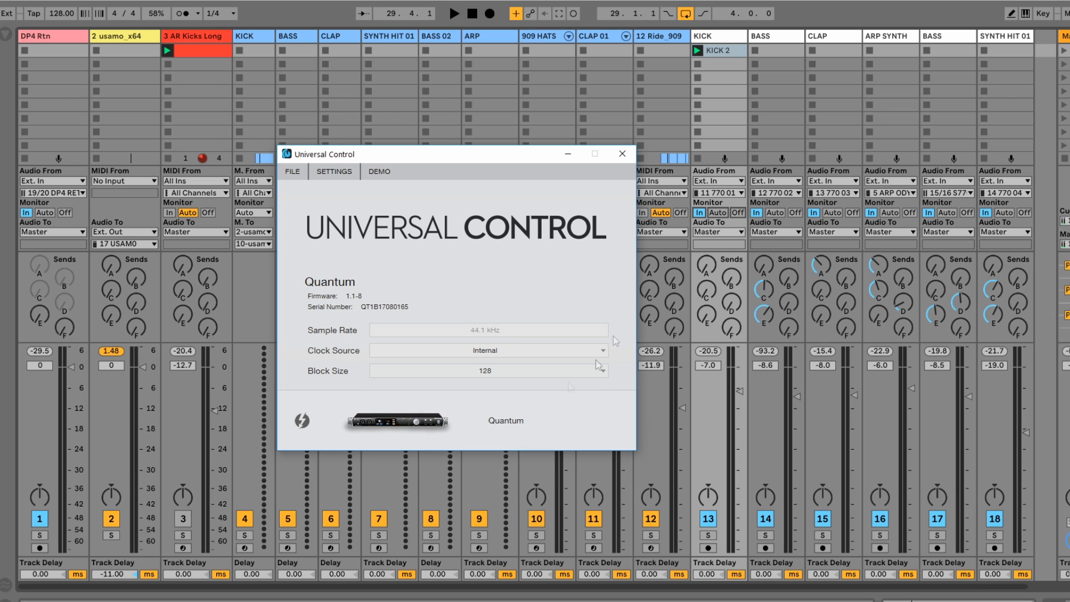
left_click(623, 153)
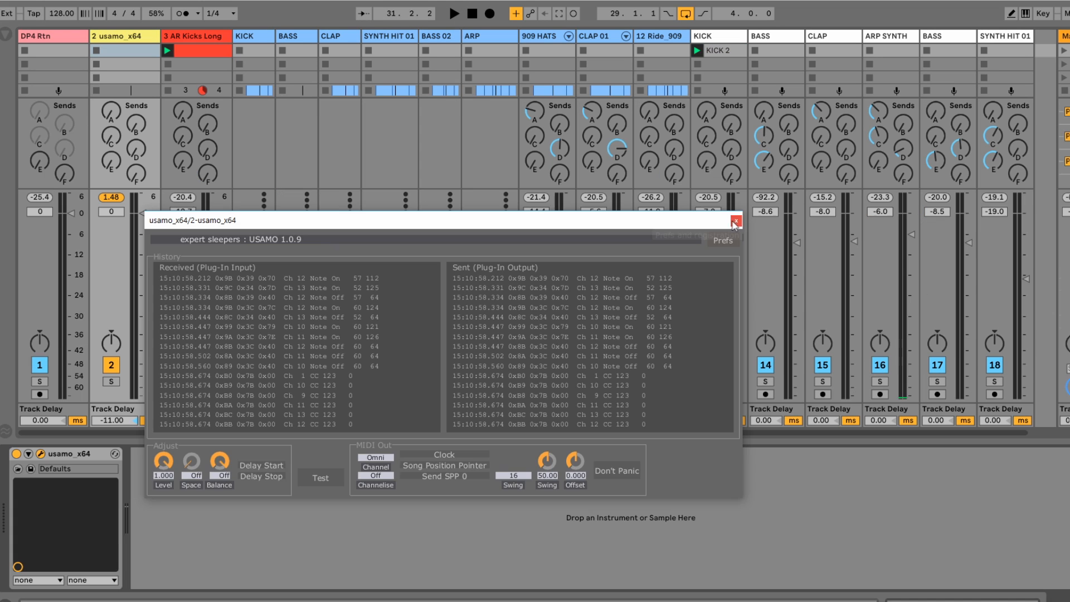
Replace the usamo_x64 plug-in and device view with the In/Out section, and review the usamo_x64 track's external output channel choices.
left_click(735, 222)
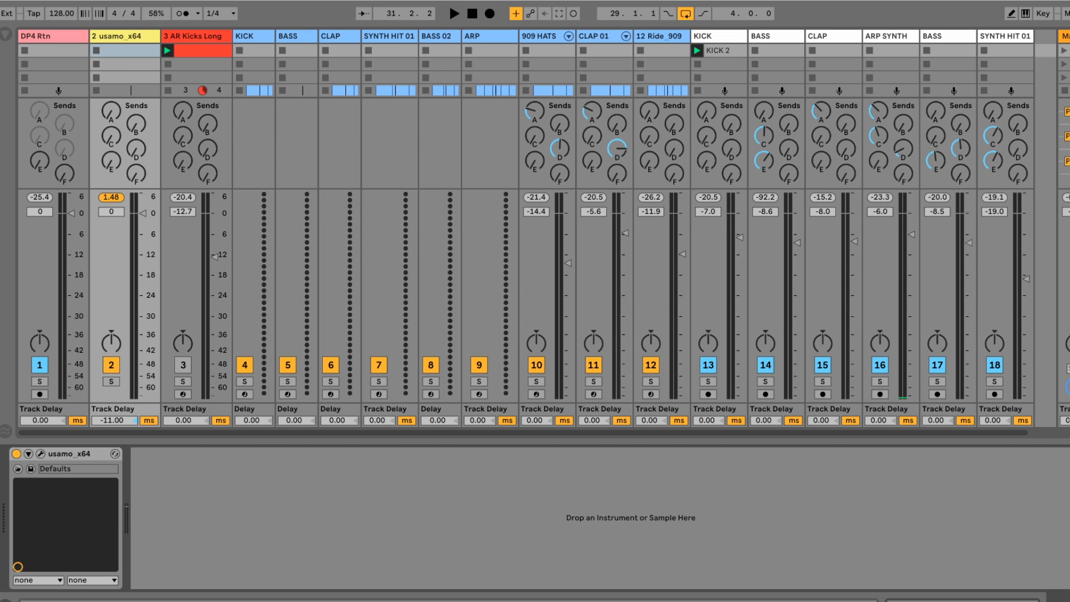
key("ctrl+alt+l")
key("ctrl+alt+i")
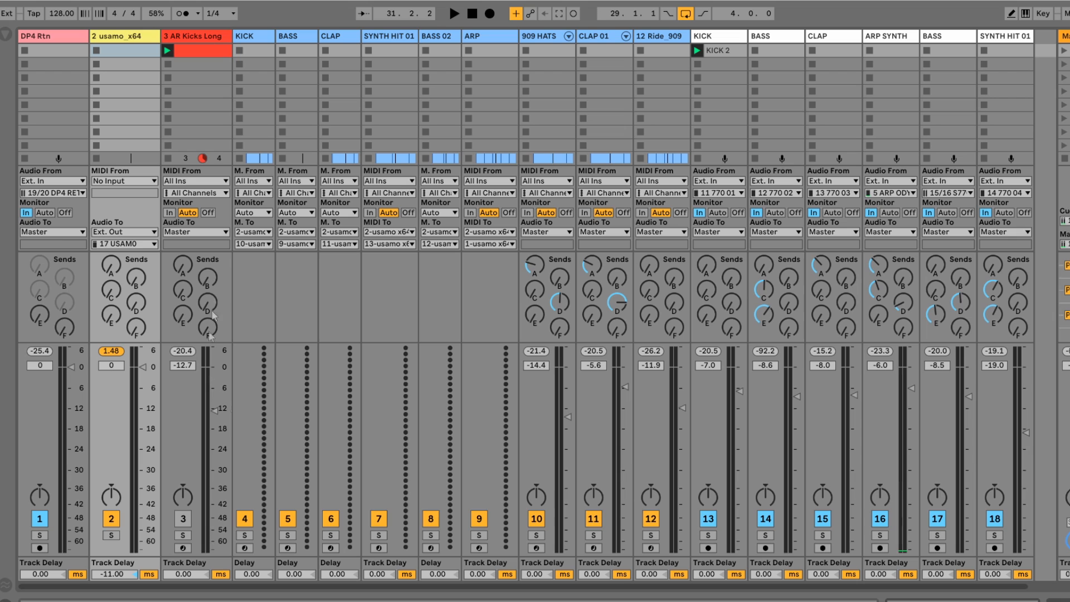
left_click(135, 243)
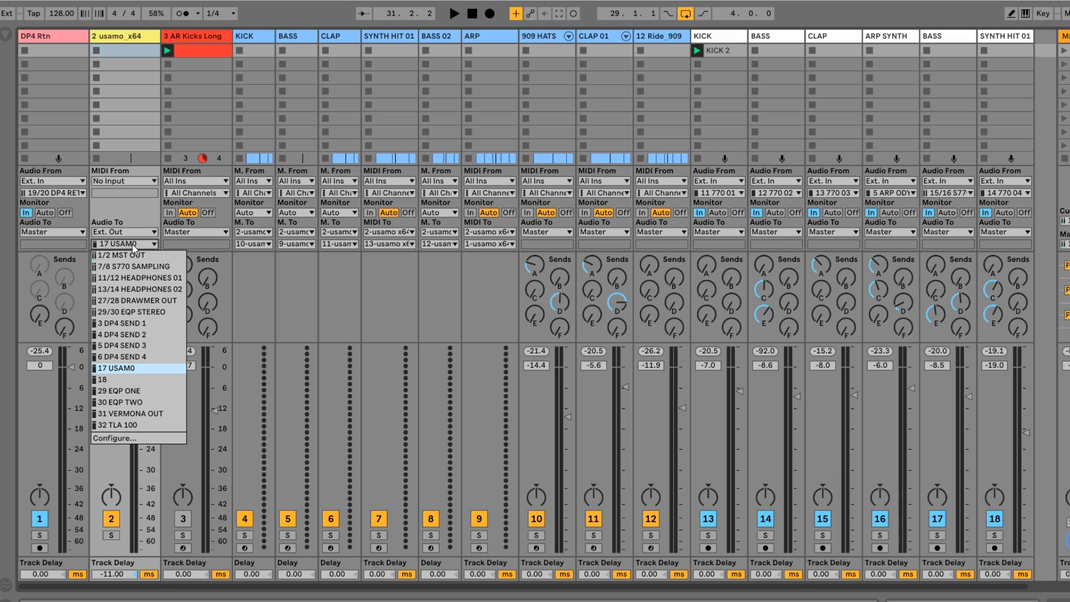
key("Escape")
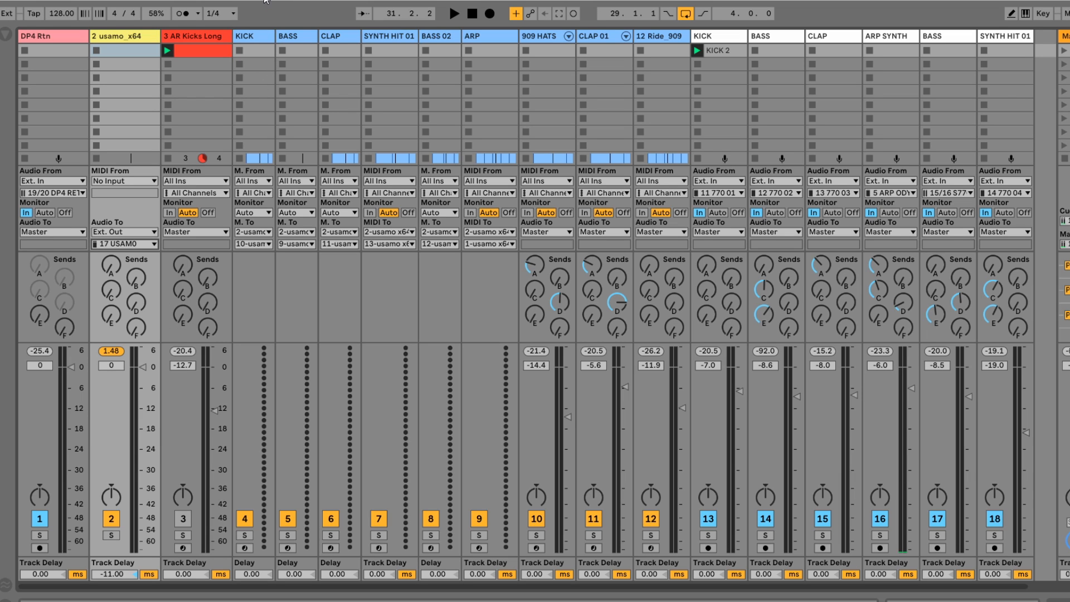